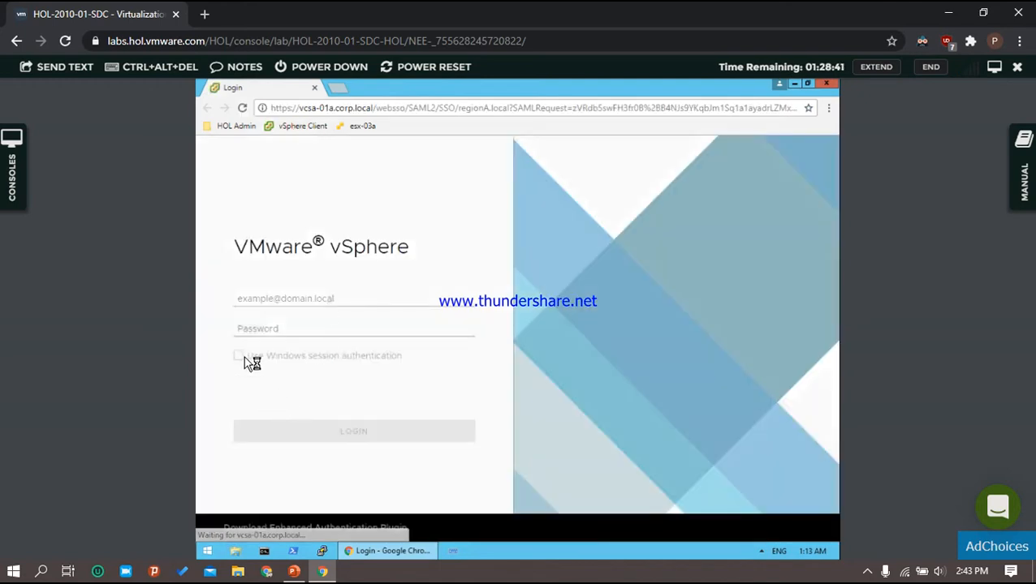
- Log in to vSphere with Windows session authentication and dismiss the degraded network connection notice
click(238, 356)
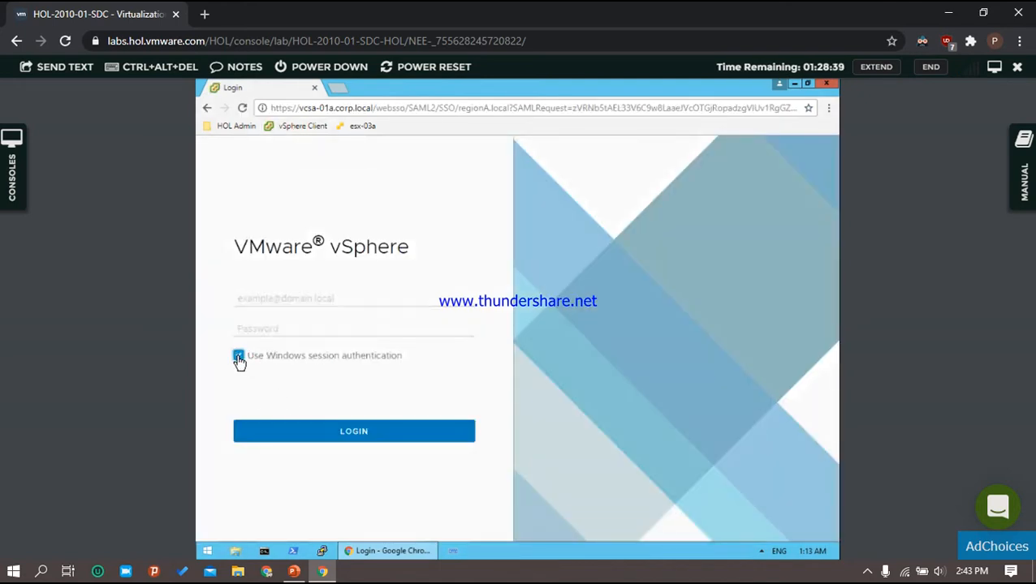
click(238, 356)
click(237, 356)
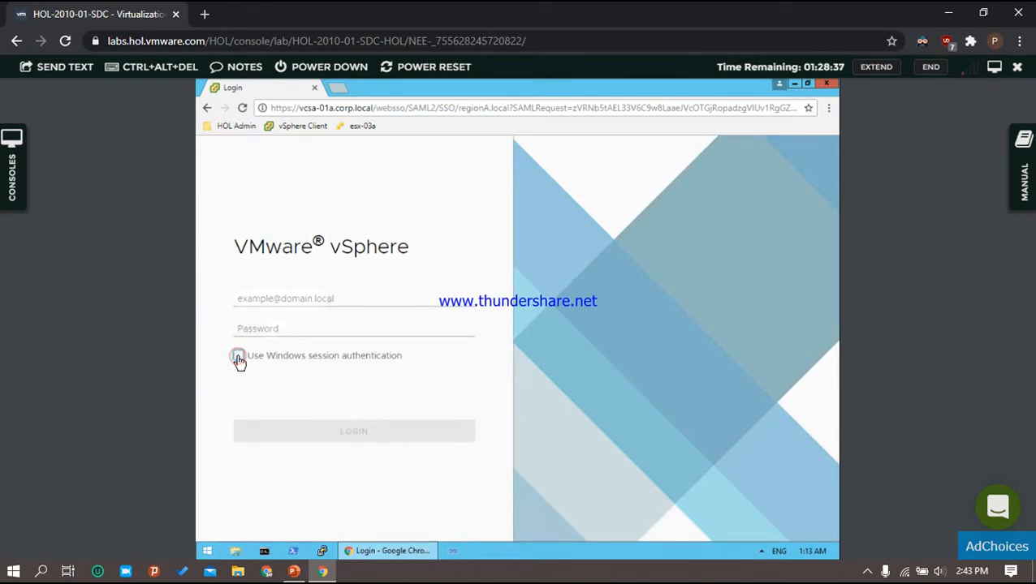
click(313, 440)
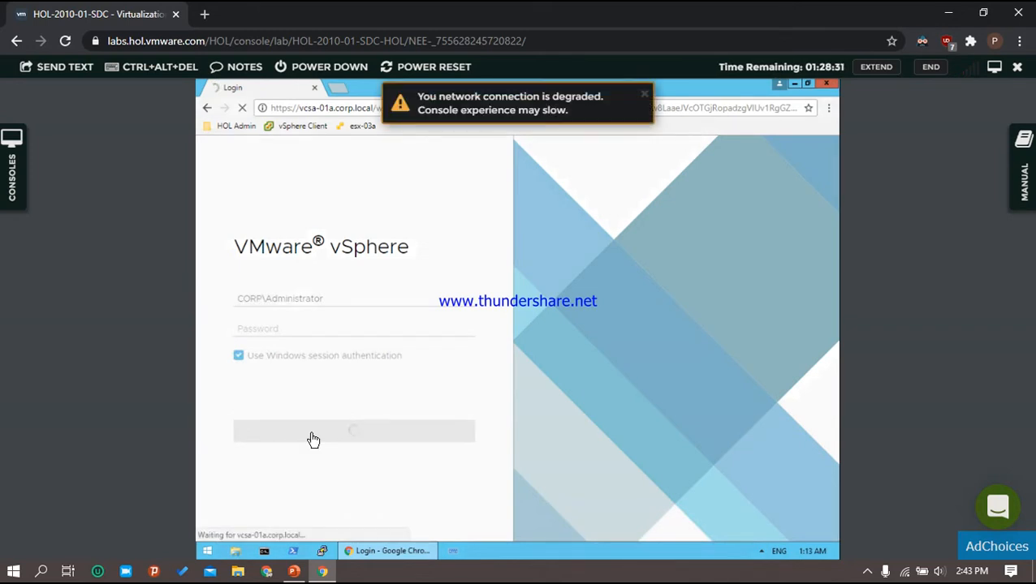
click(642, 99)
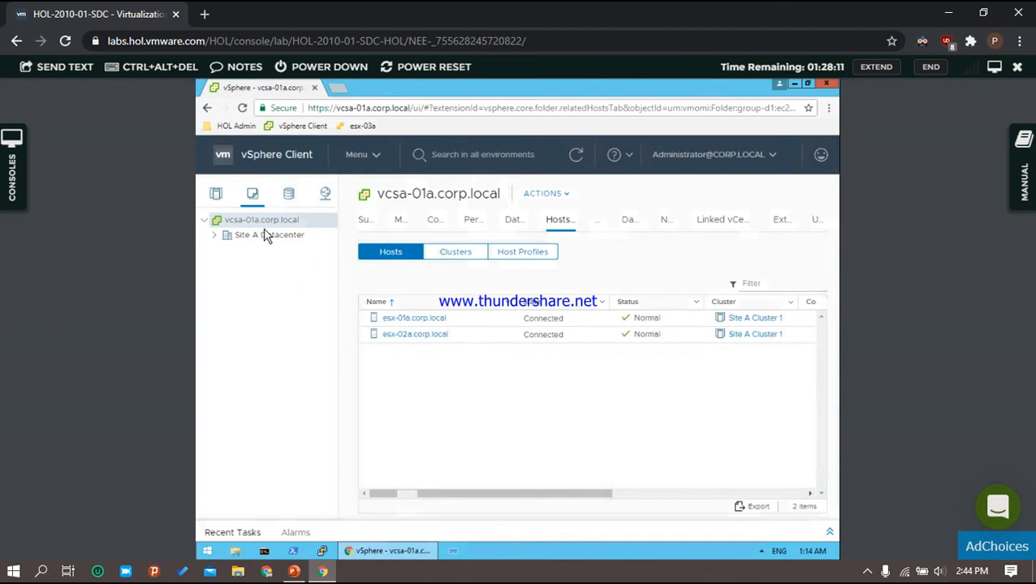
- Show the hosts and clusters inventory and start creating a new virtual machine in Site A Datacenter, using the "Create a new virtual machine" type
click(214, 195)
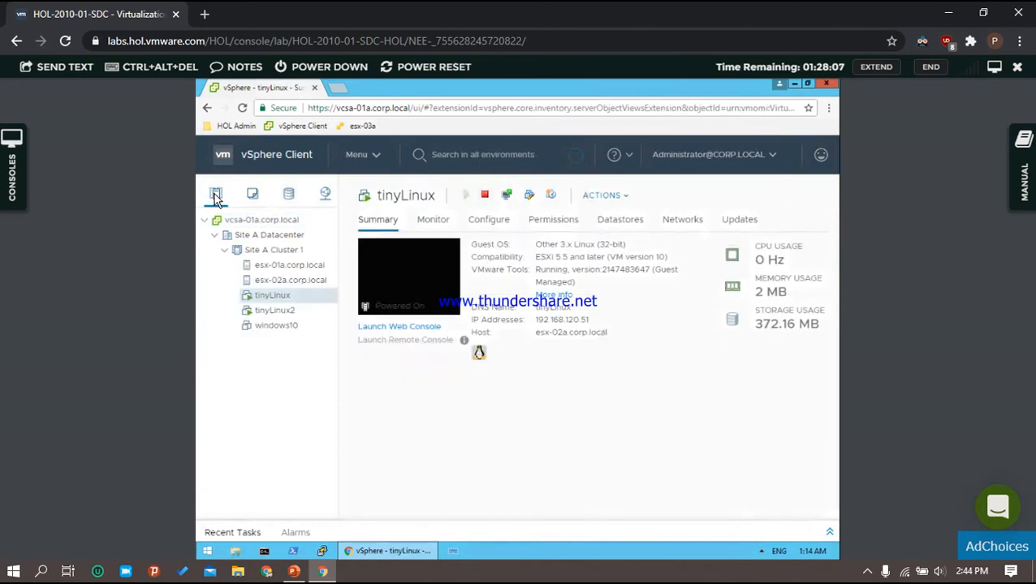
right_click(256, 226)
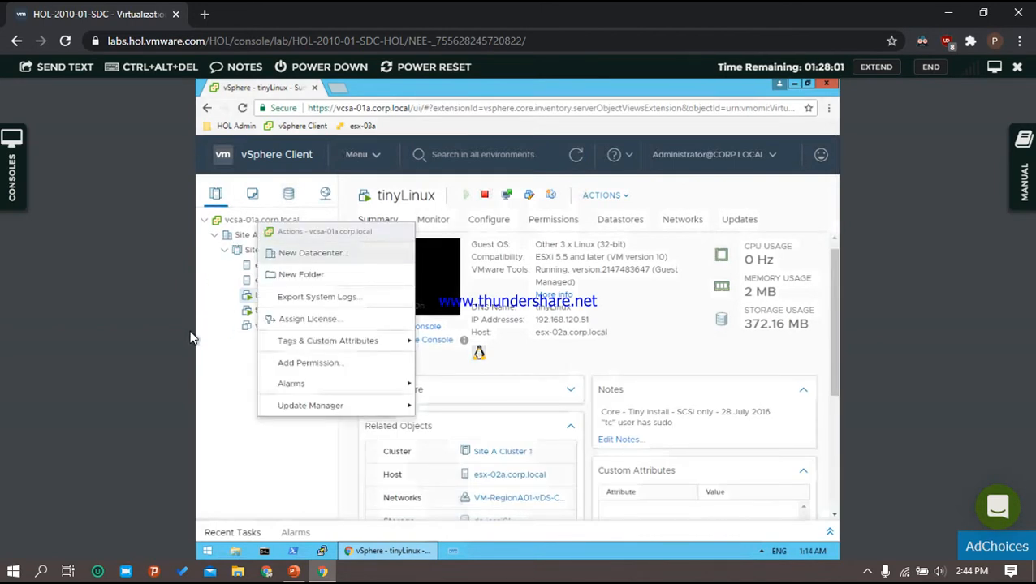
click(231, 382)
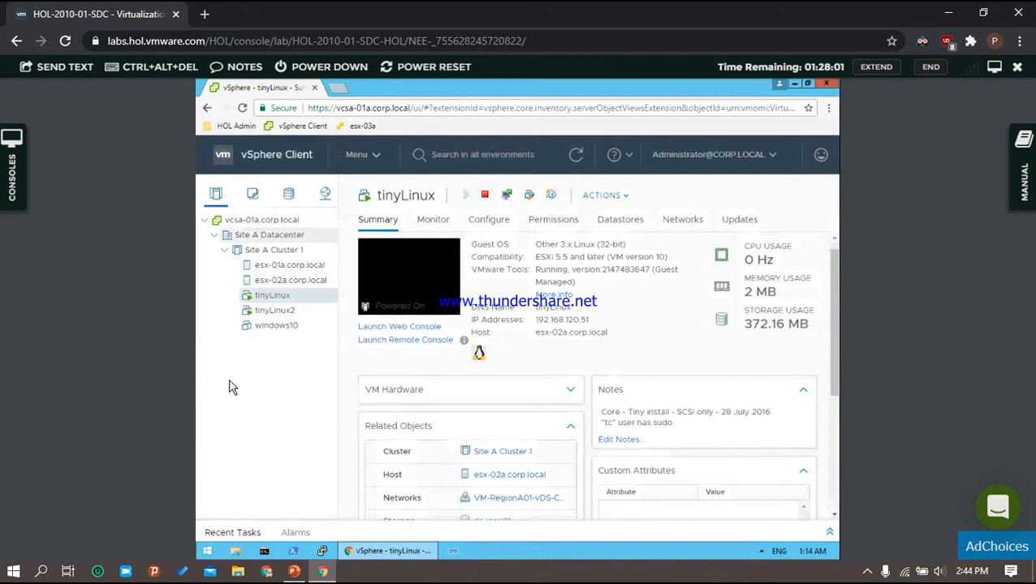
right_click(262, 236)
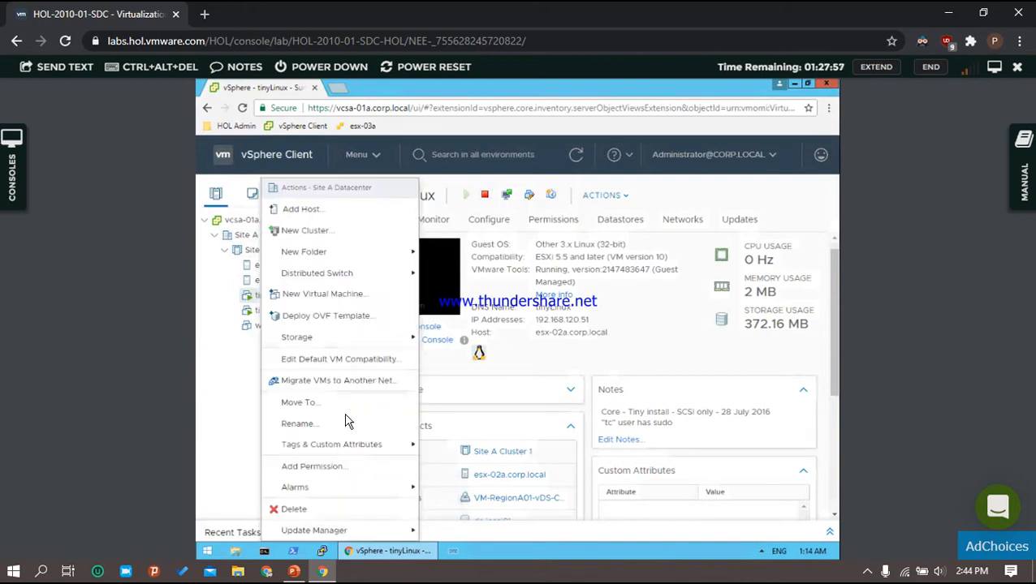
click(343, 297)
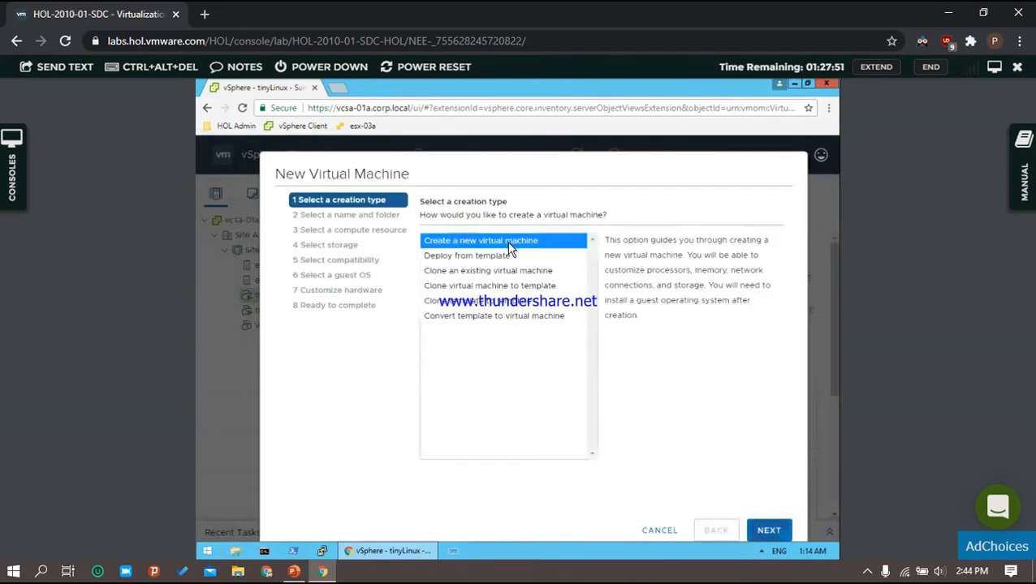
click(768, 534)
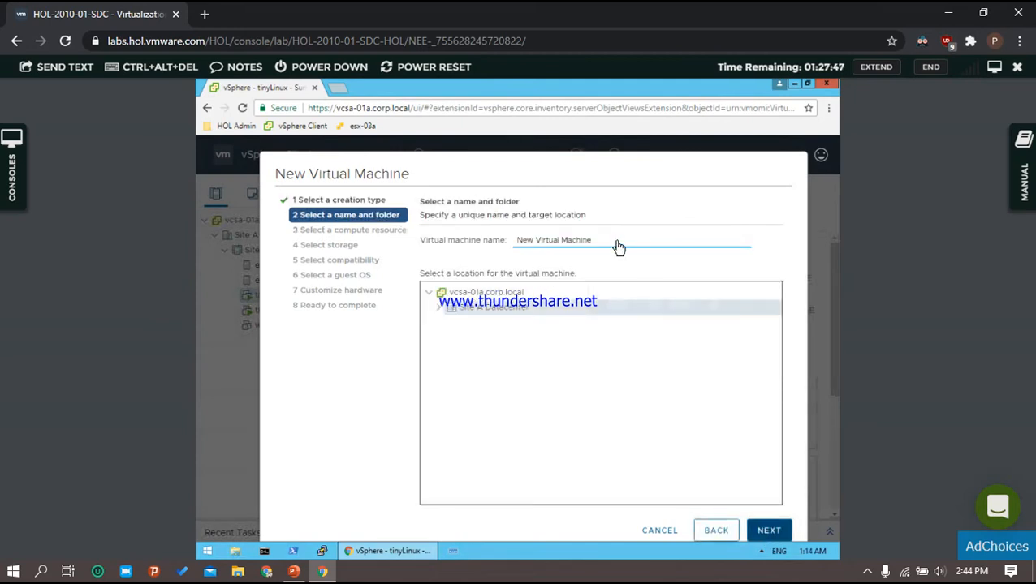
- Replace the default virtual machine name with Mytepm001, copied from the PowerPoint slide, allowing paste interception, and continue to the compute resource
key(BackSpace)
key(BackSpace)
key(BackSpace)
key(BackSpace)
key(BackSpace)
key(BackSpace)
key(BackSpace)
key(BackSpace)
key(BackSpace)
key(BackSpace)
key(BackSpace)
key(BackSpace)
key(BackSpace)
key(BackSpace)
key(BackSpace)
key(BackSpace)
key(BackSpace)
key(BackSpace)
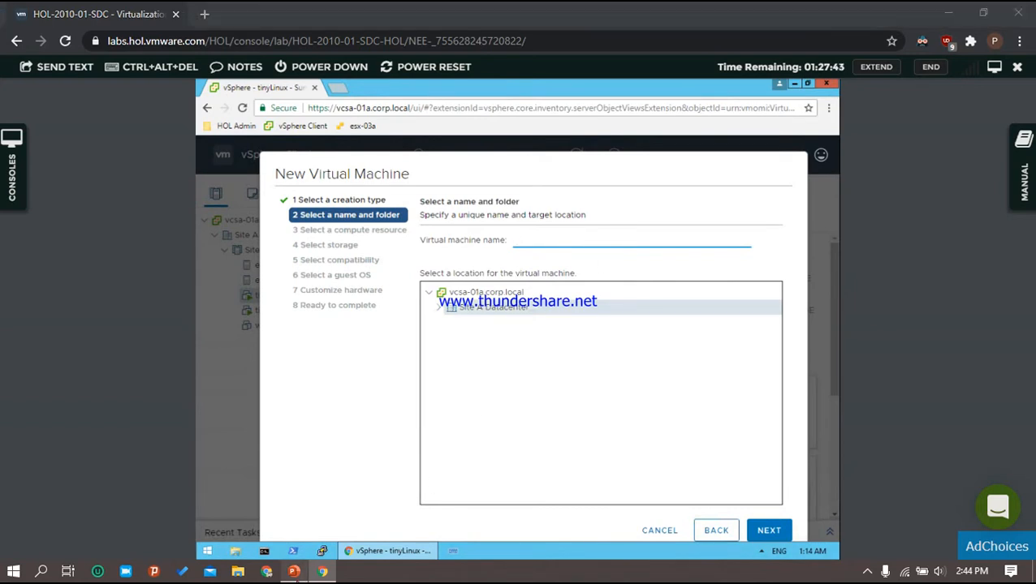
key(alt+Tab)
drag(549, 294, 656, 300)
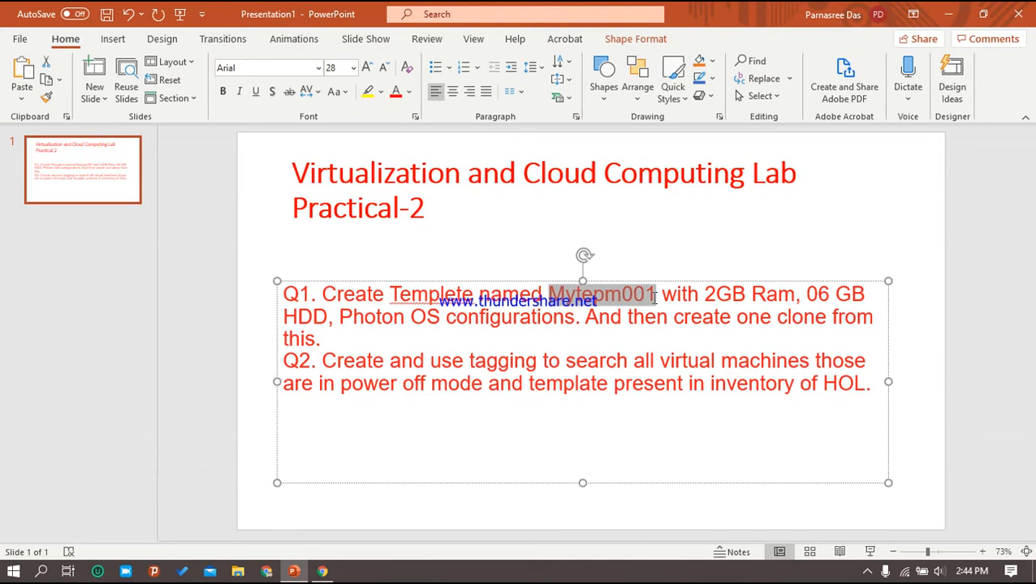
click(323, 572)
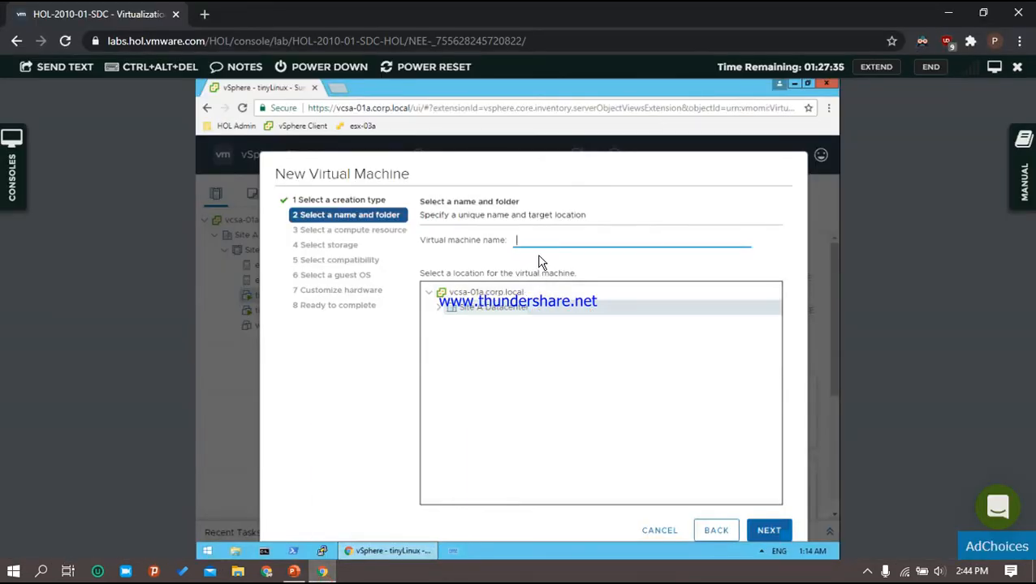
key(ctrl+v)
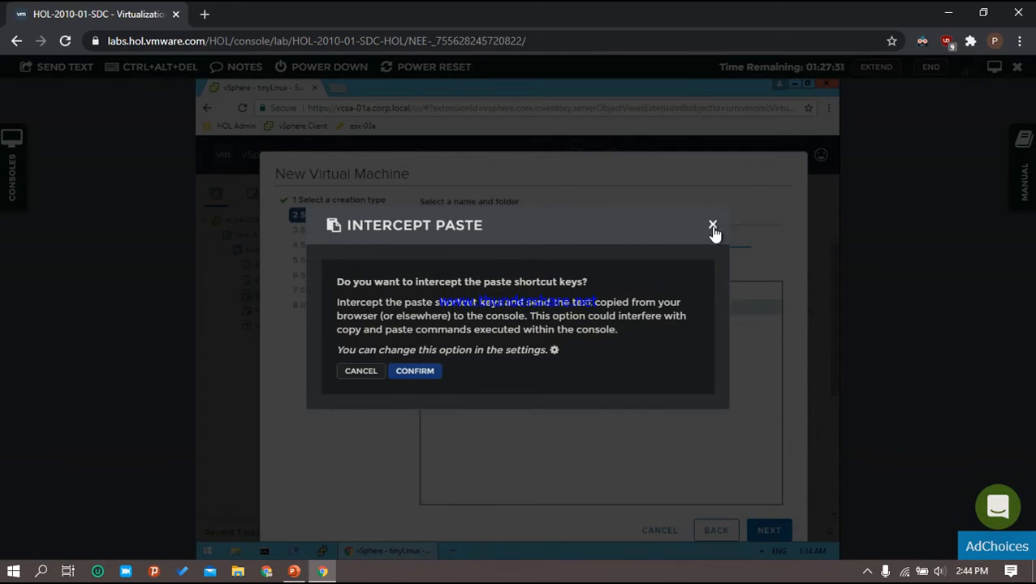
click(413, 371)
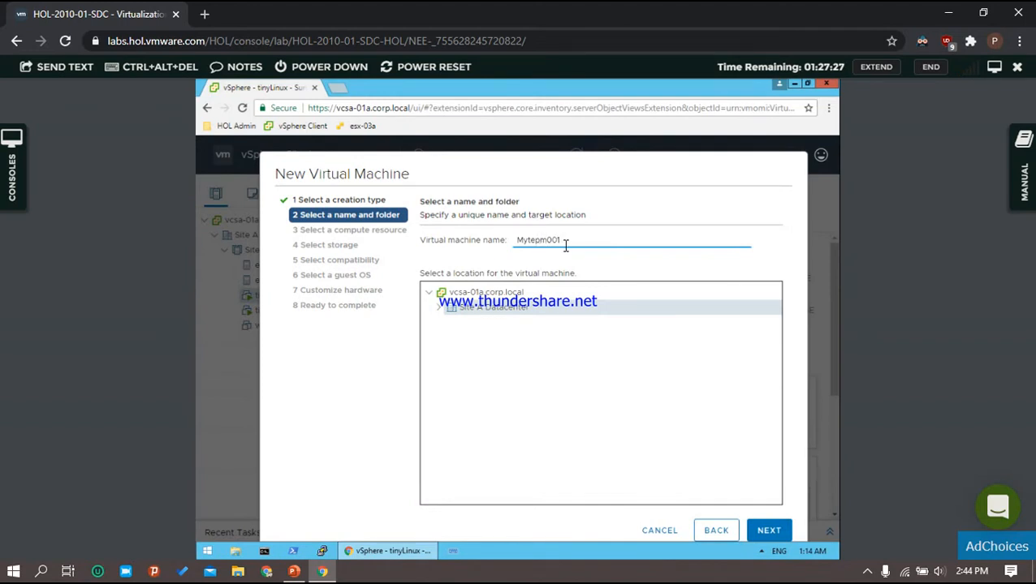
click(767, 532)
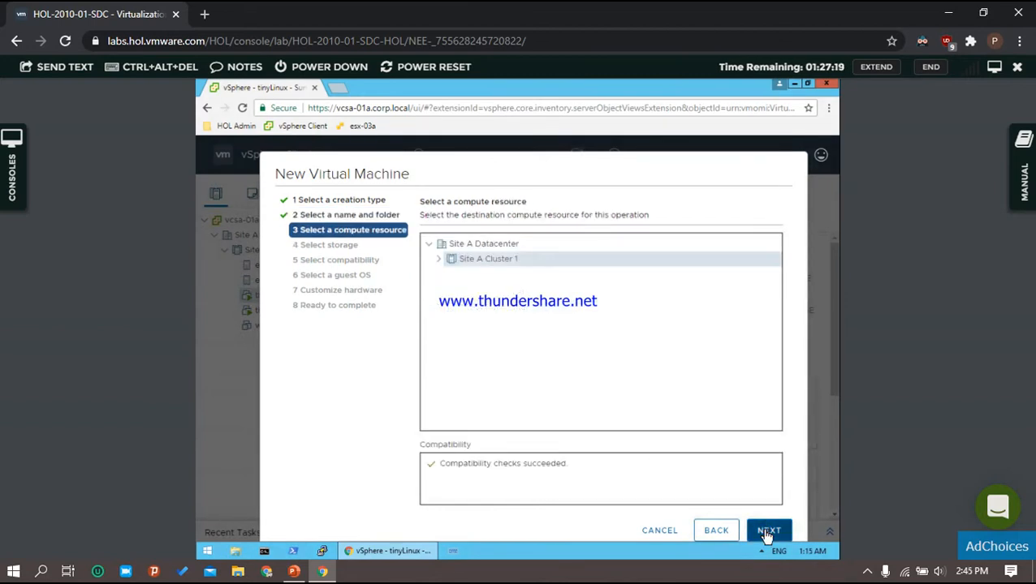
- Accept Site A Cluster 1, the default storage, ESXi 6.7 and later compatibility and the default Windows guest OS, continuing to hardware customization
click(765, 533)
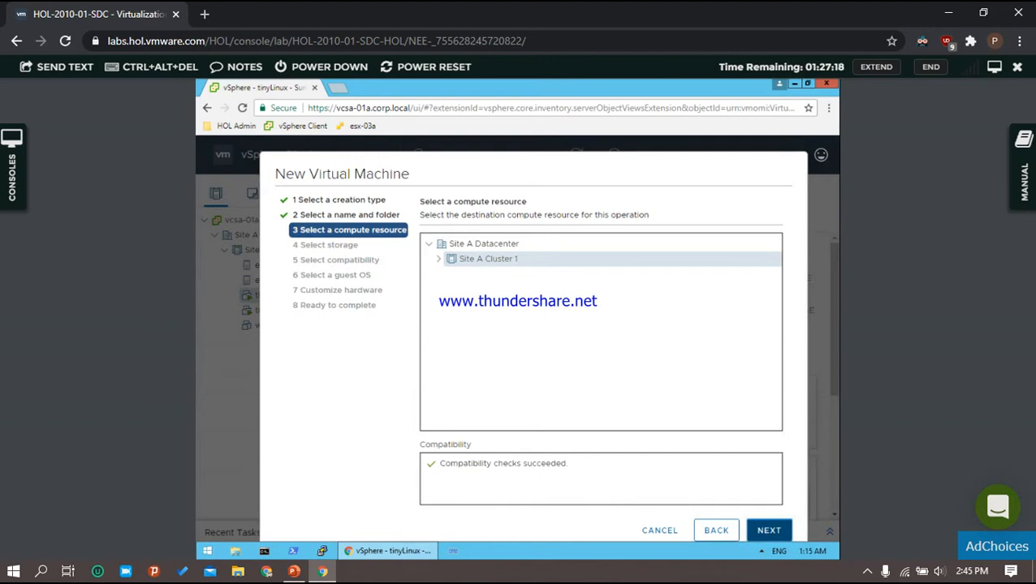
click(769, 533)
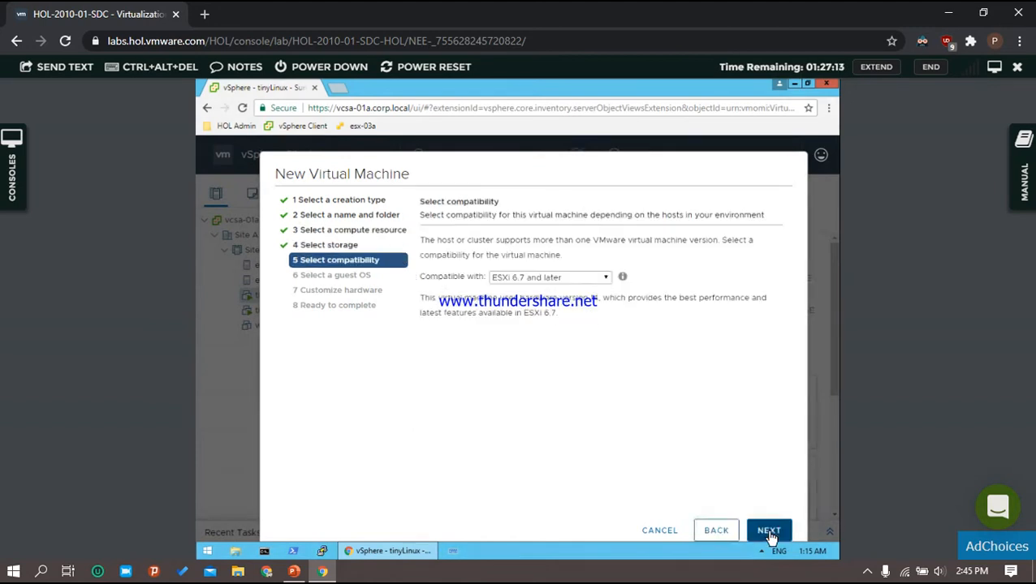
click(769, 533)
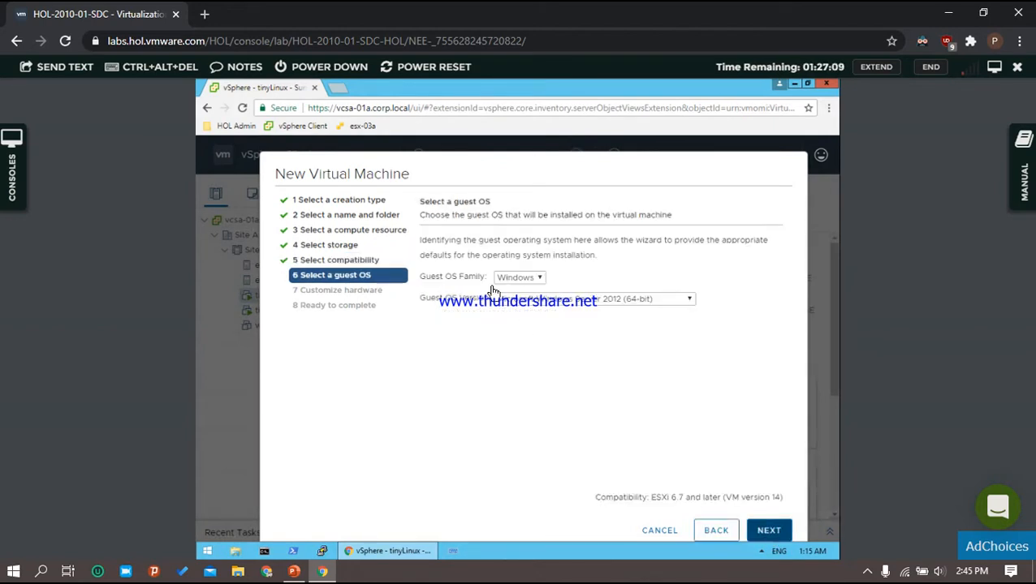
click(540, 279)
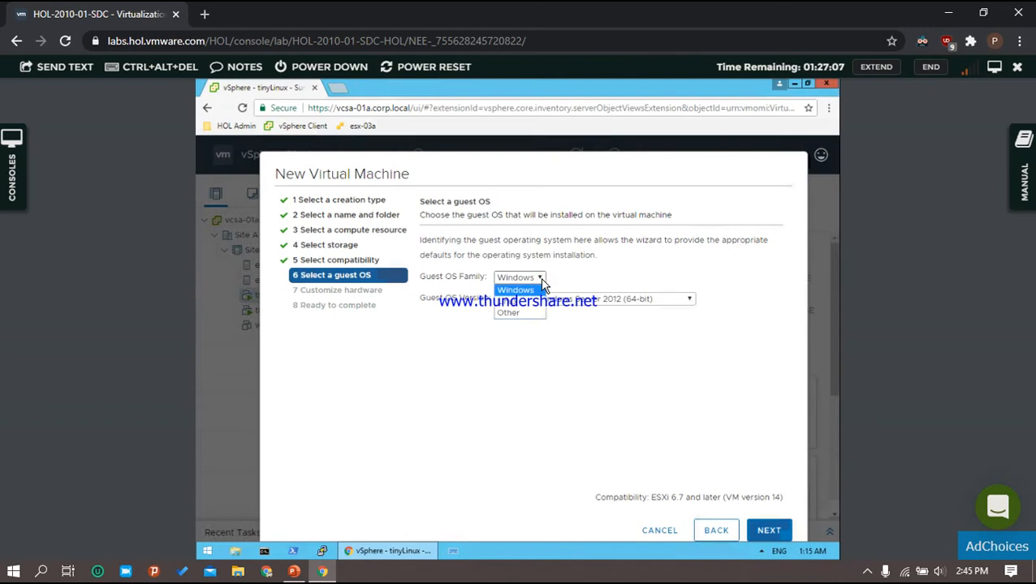
click(677, 392)
click(775, 534)
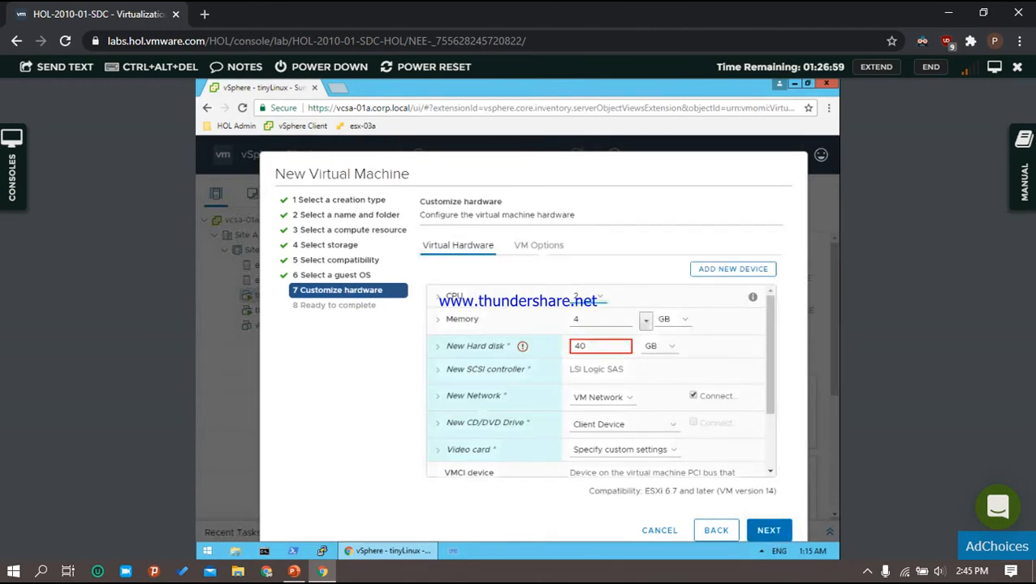
- Check the required specifications on the PowerPoint slide, and set the new machine's memory to 2 GB and its hard disk to 6 GB
click(299, 573)
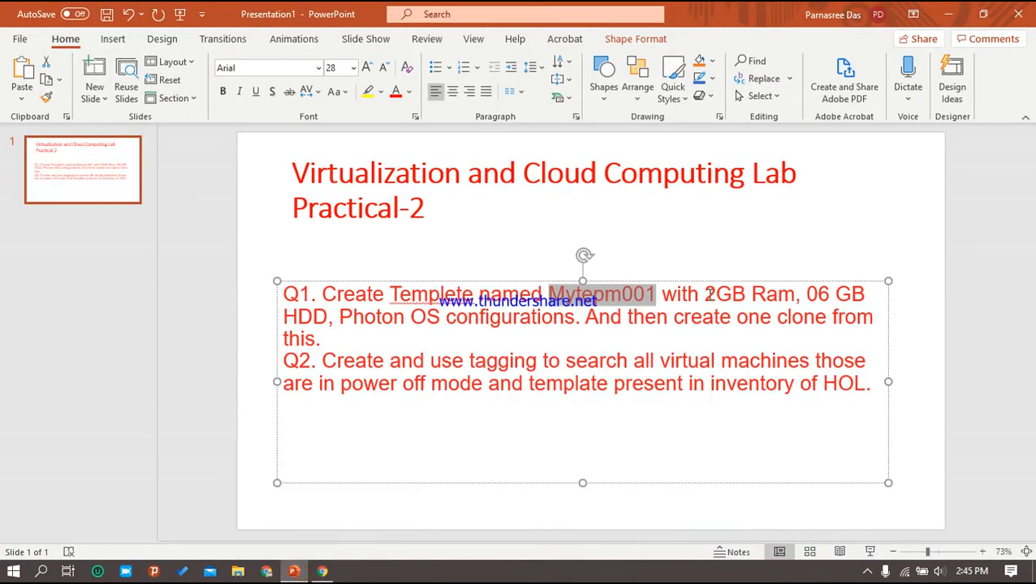
click(705, 294)
drag(706, 294, 787, 291)
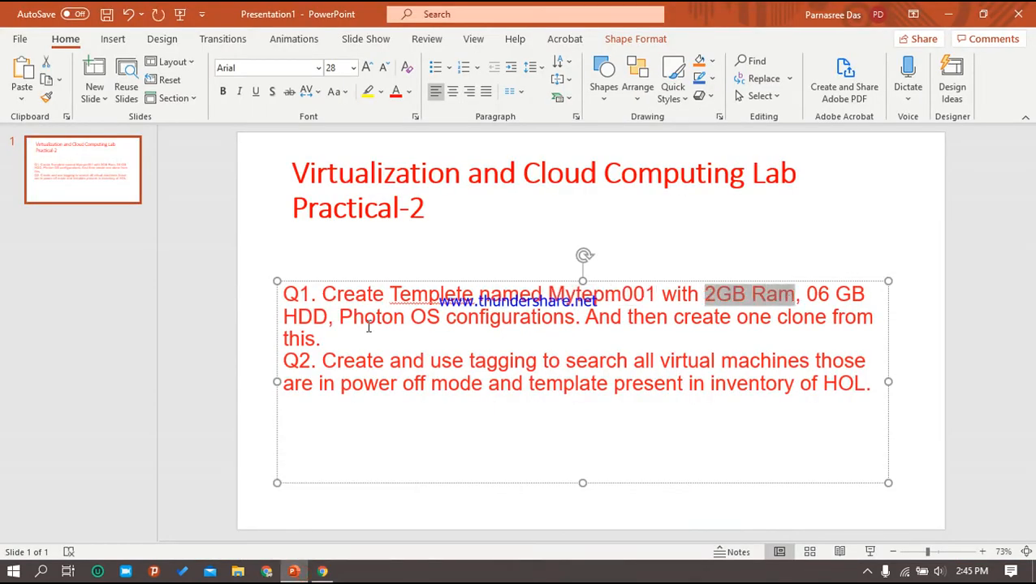
drag(341, 316, 444, 316)
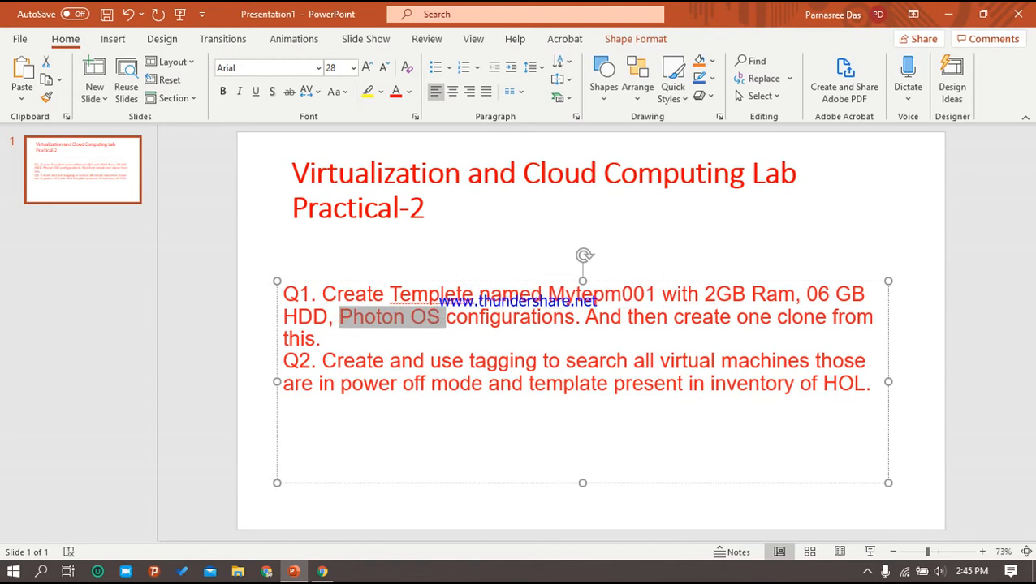
click(321, 572)
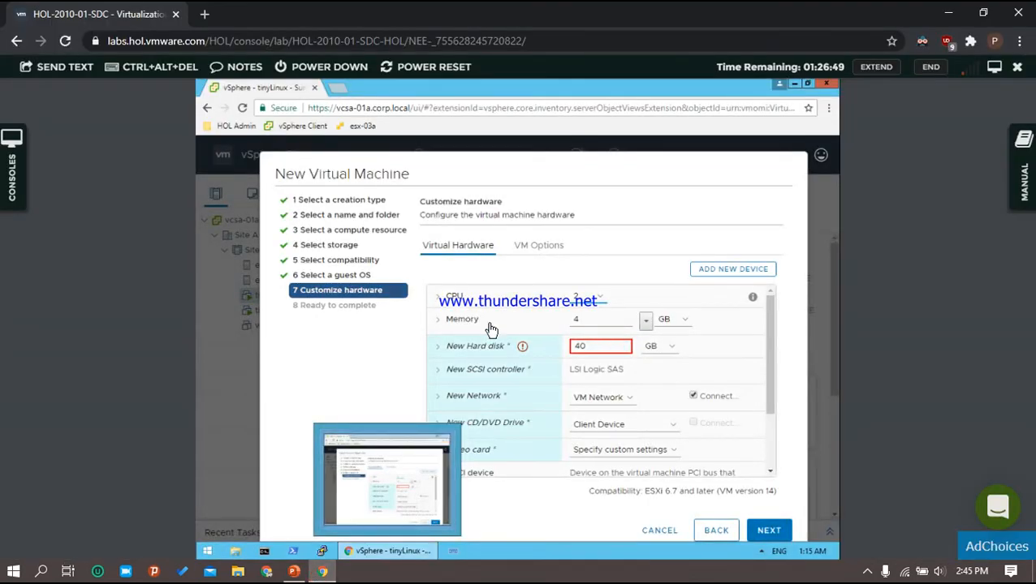
click(612, 316)
key(BackSpace)
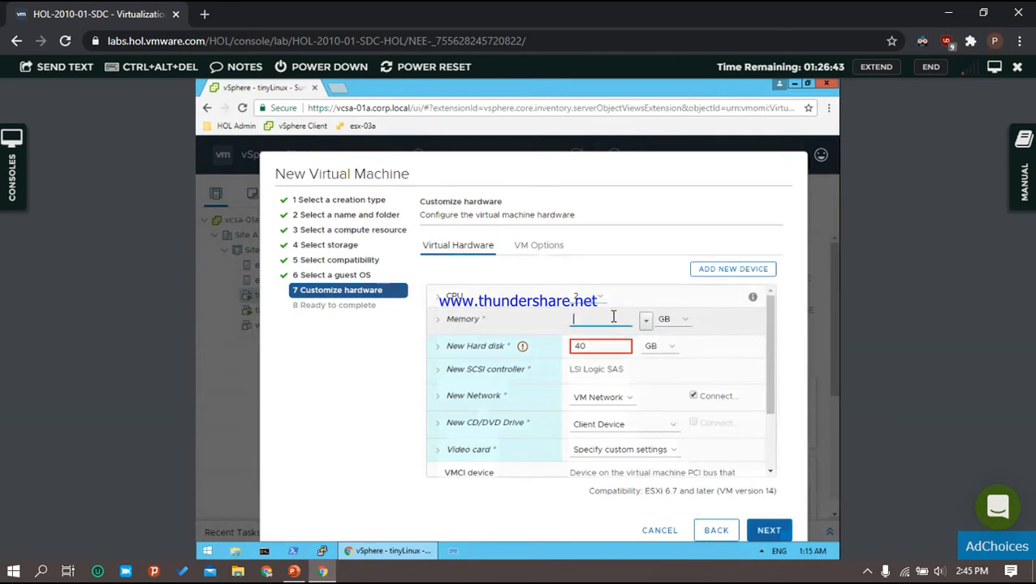
text(2)
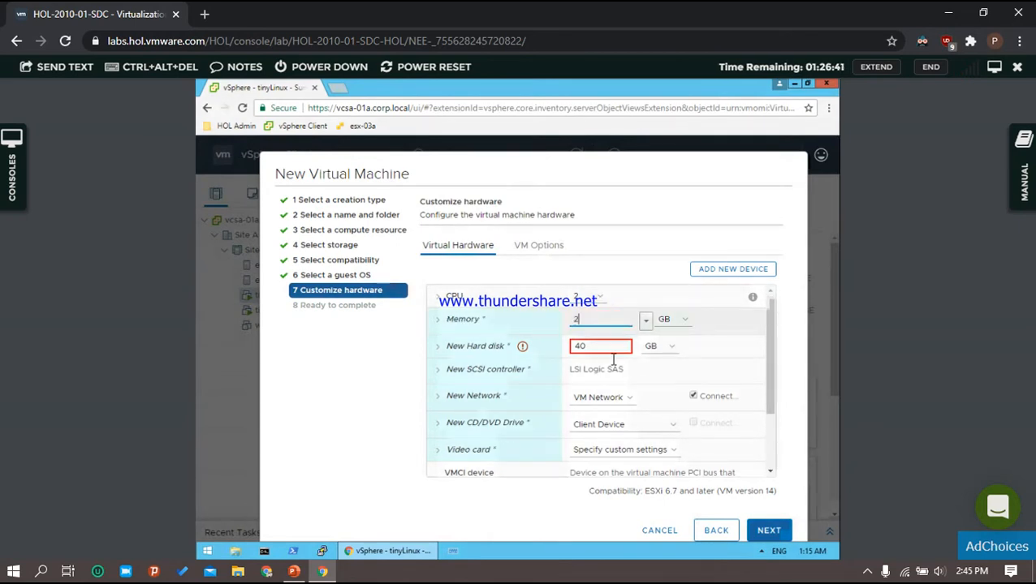
click(609, 348)
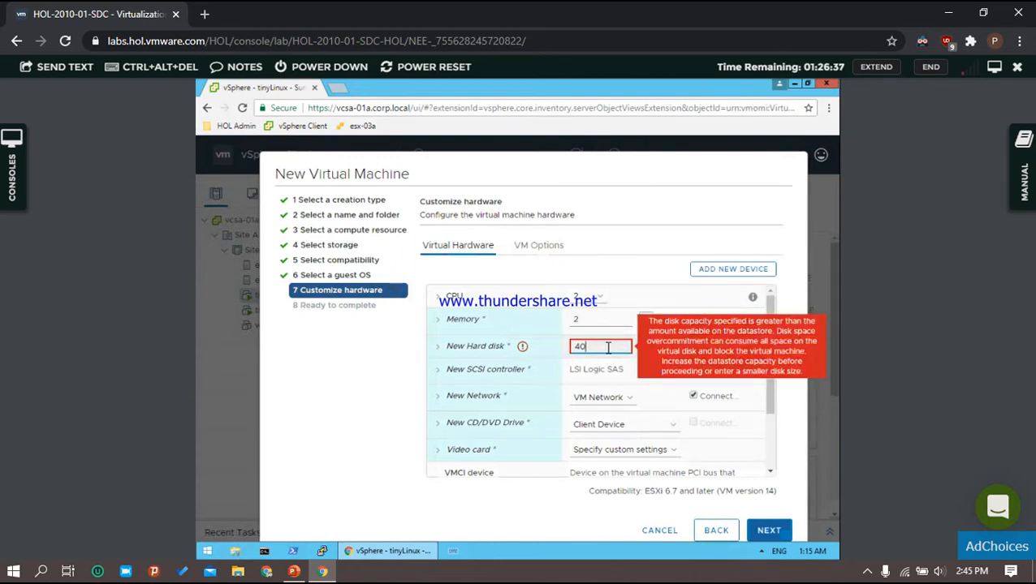
key(BackSpace)
key(BackSpace)
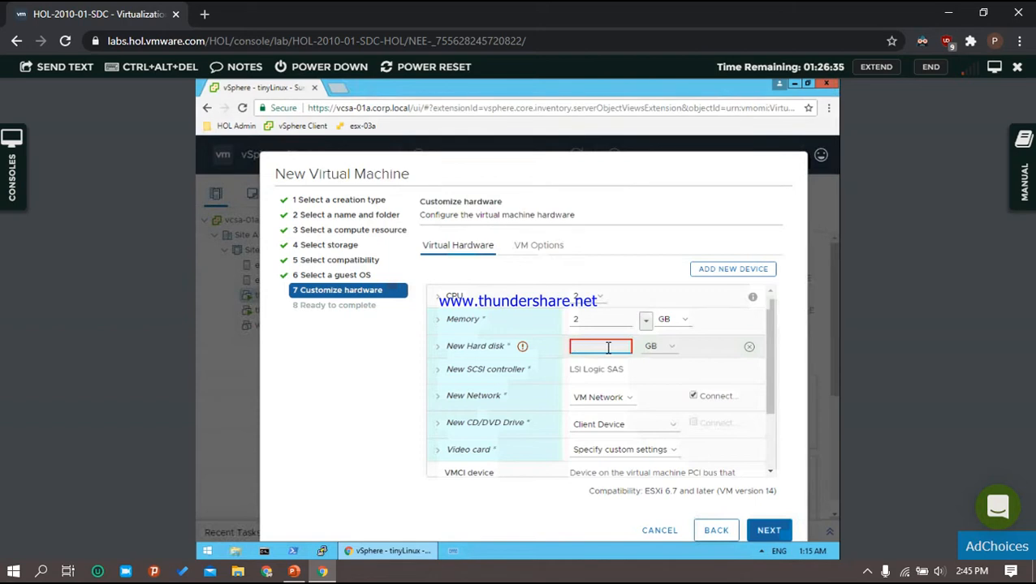
text(6)
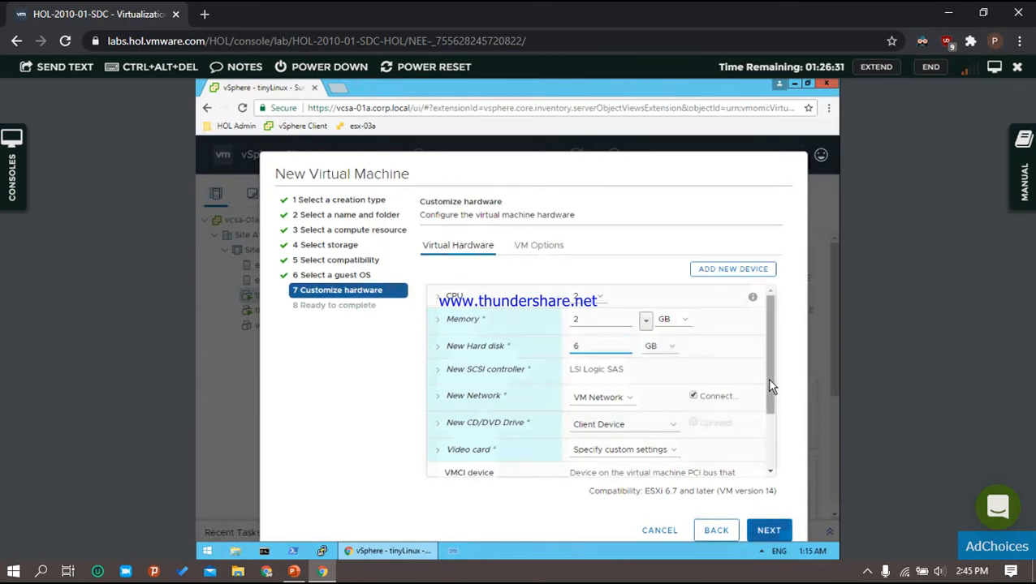
- Set the new CD/DVD drive to a Content Library ISO File and mount the photon-2.0-304b817 image
scroll(568, 416, down, 2)
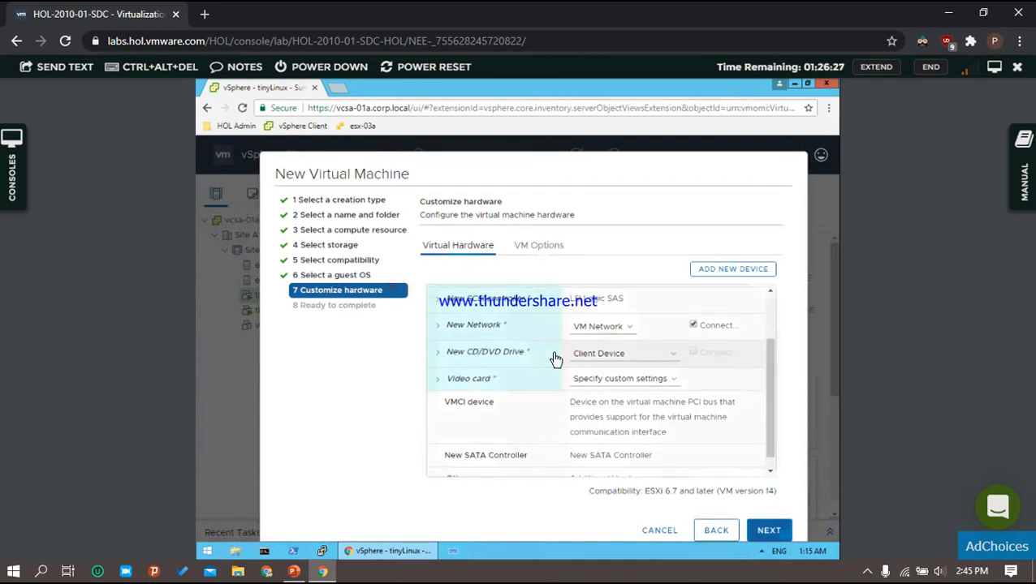
click(673, 357)
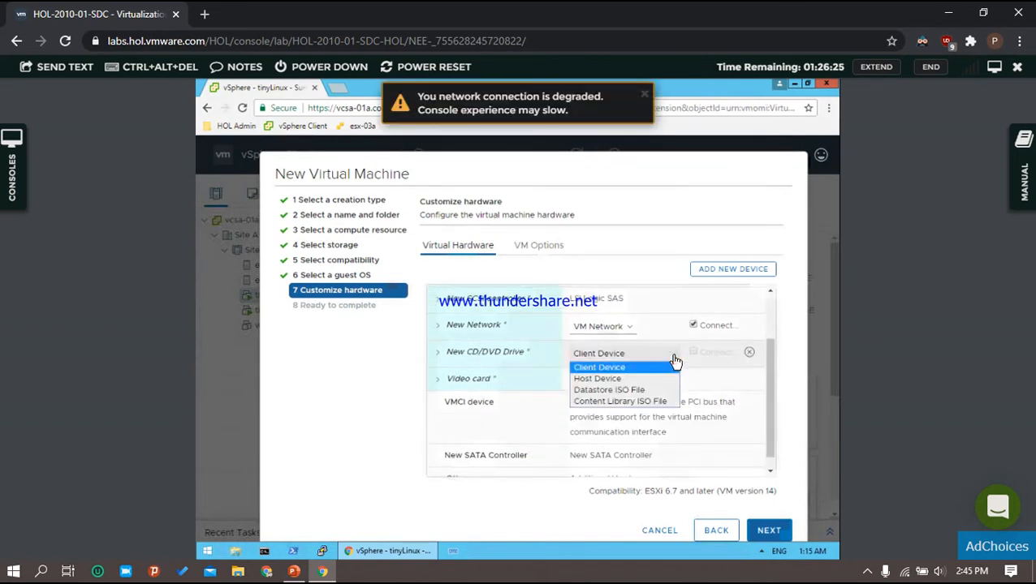
click(641, 404)
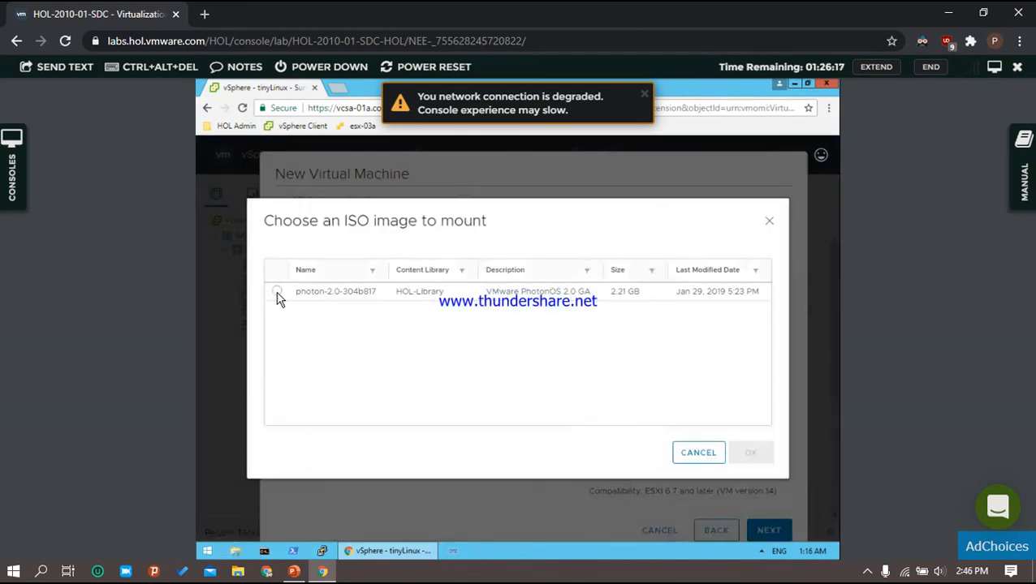
click(277, 293)
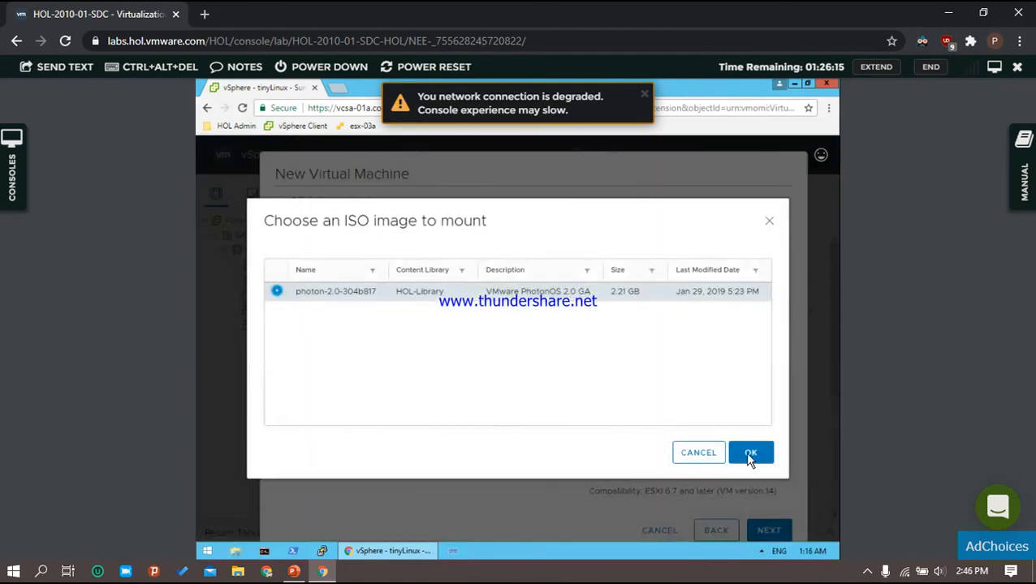
click(747, 453)
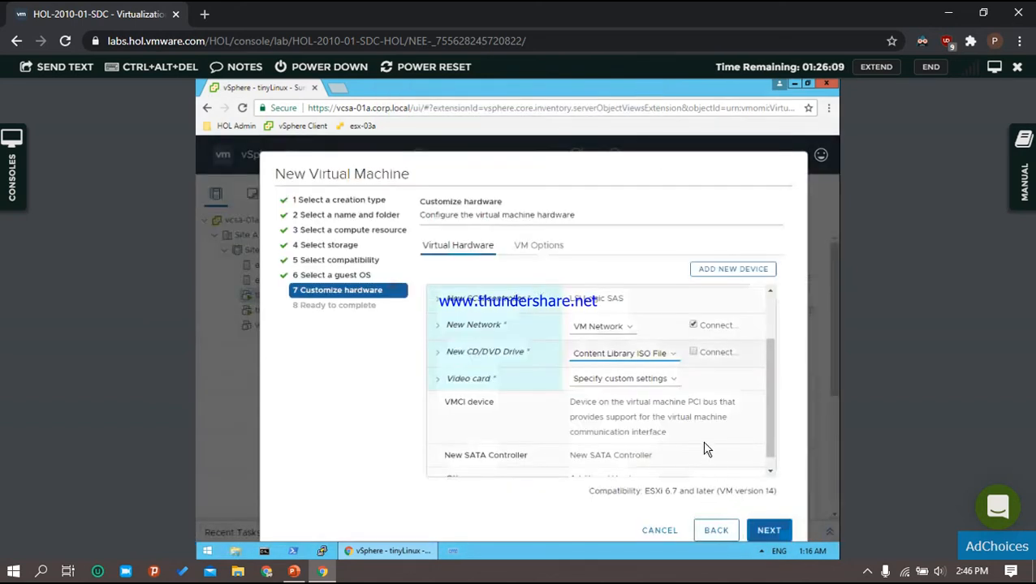
- Set the new CD/DVD drive to connect, review the configuration summary, and finish creating Mytepm001
click(693, 354)
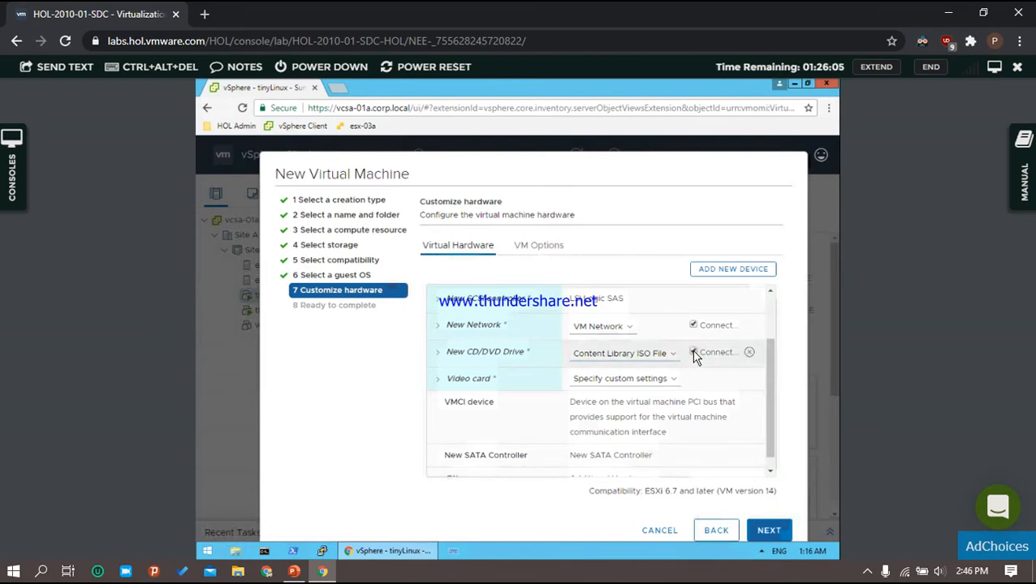
click(769, 532)
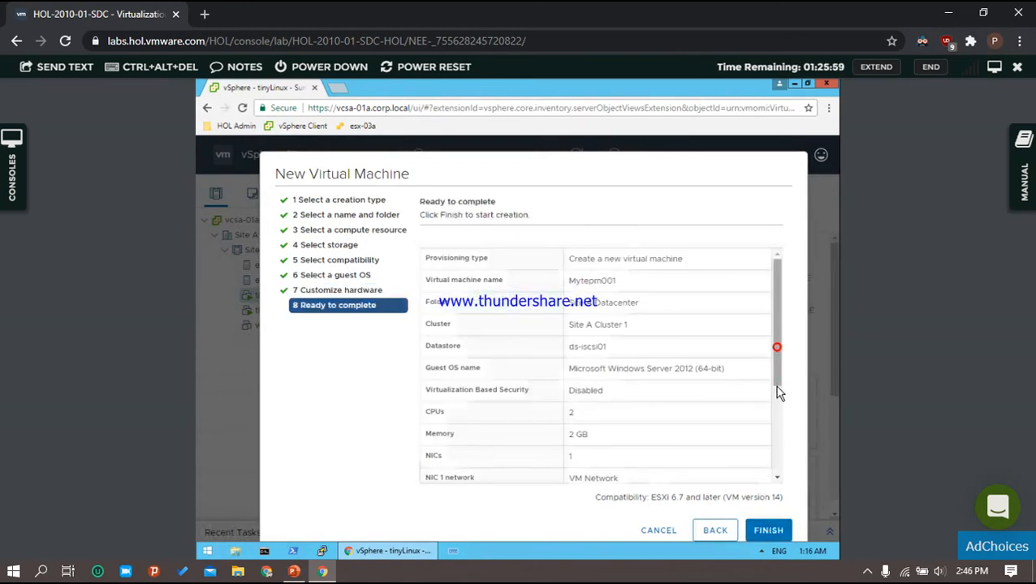
click(775, 479)
scroll(775, 487, down, 2)
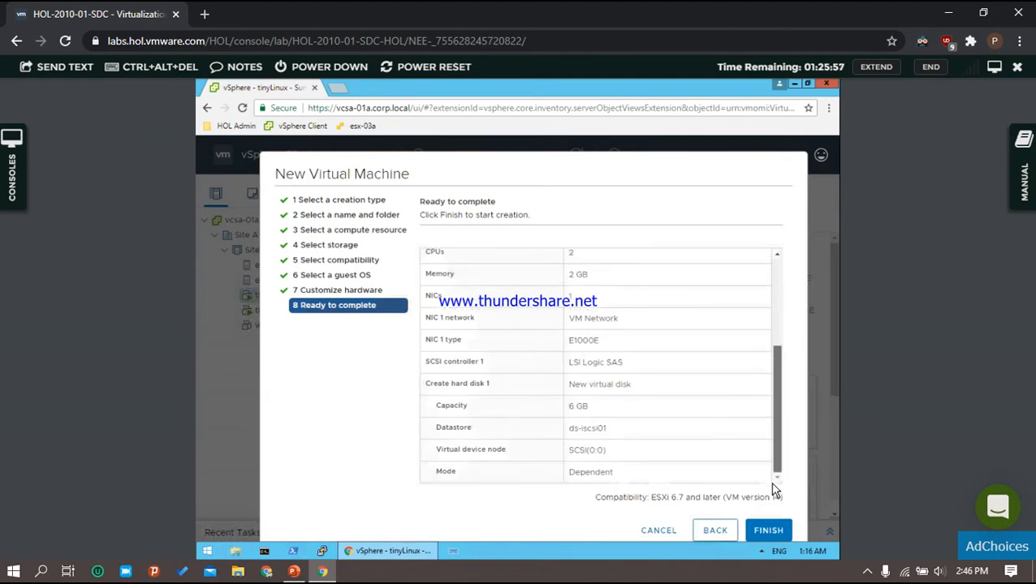
click(768, 533)
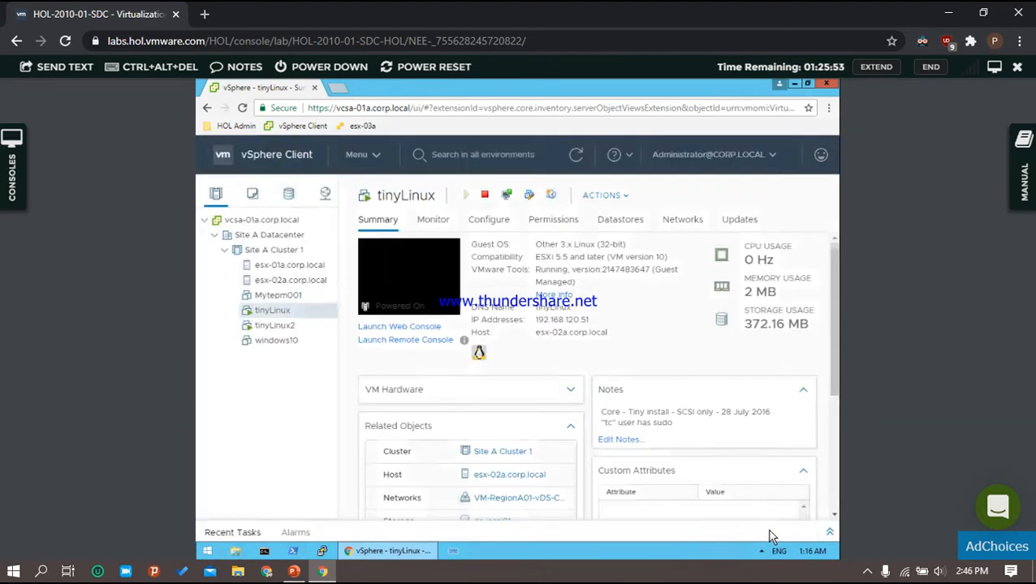
- Convert the Mytepm001 virtual machine to a template and confirm the conversion
right_click(293, 301)
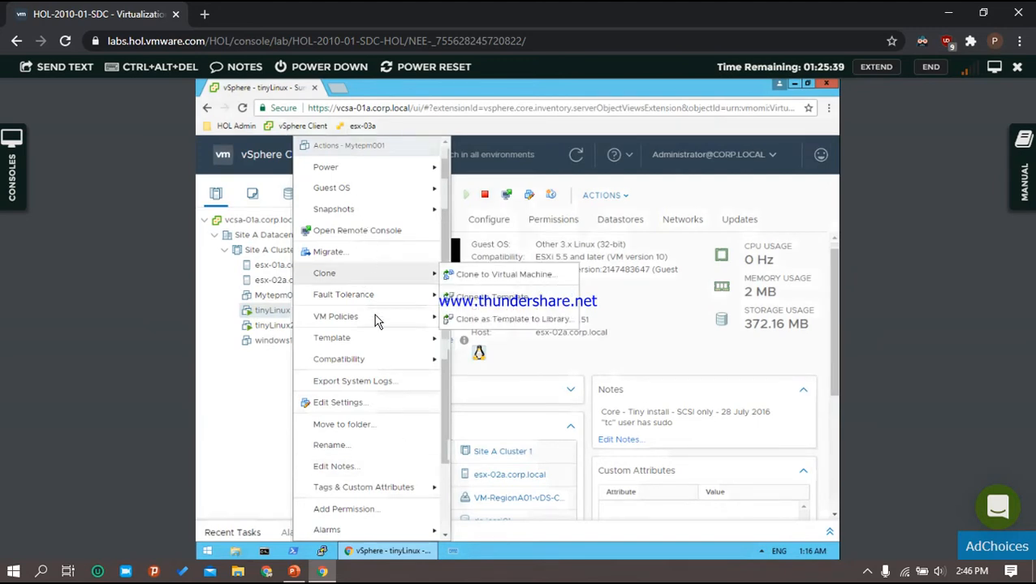
mouse_move(426, 345)
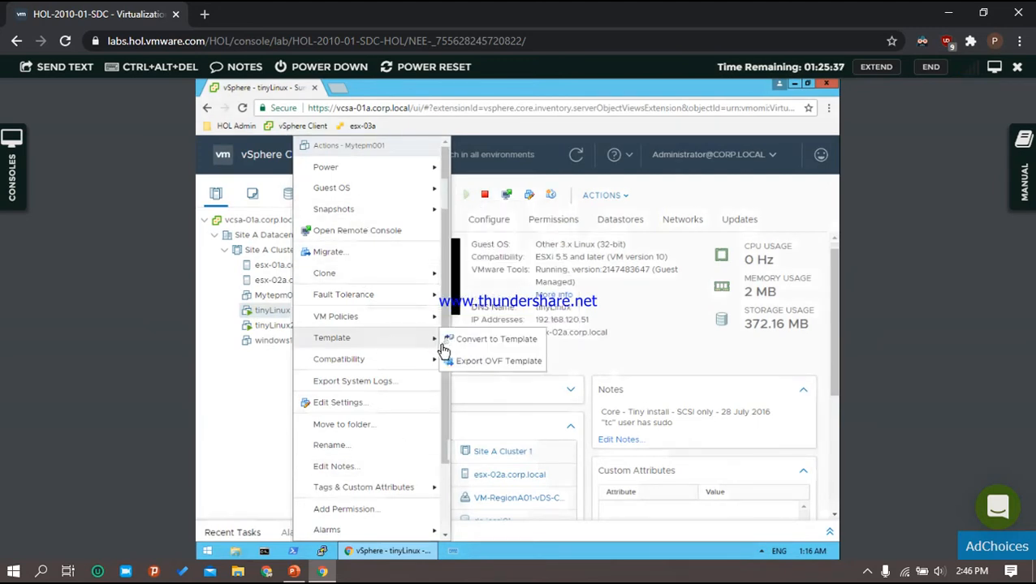
click(482, 344)
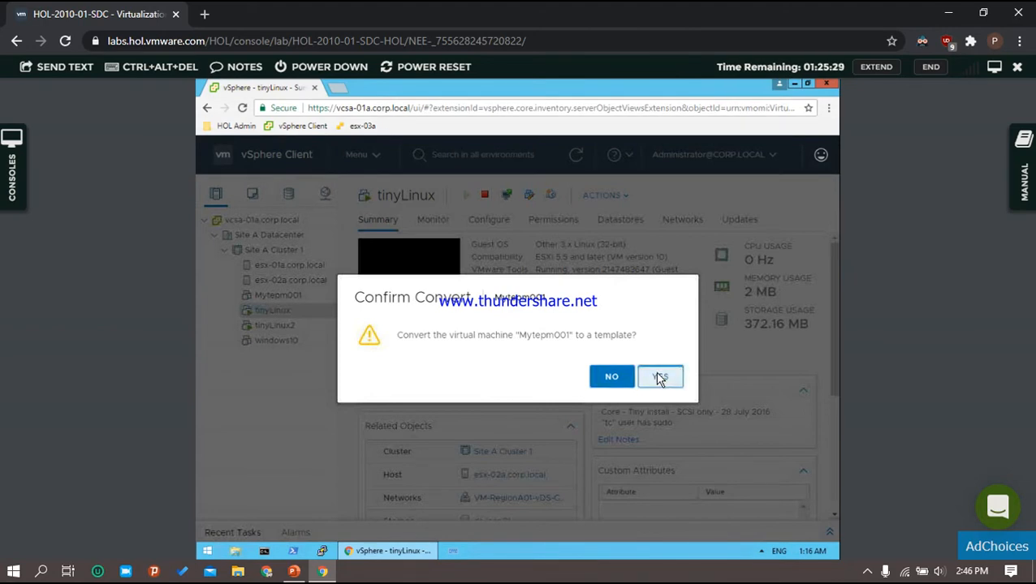
click(660, 378)
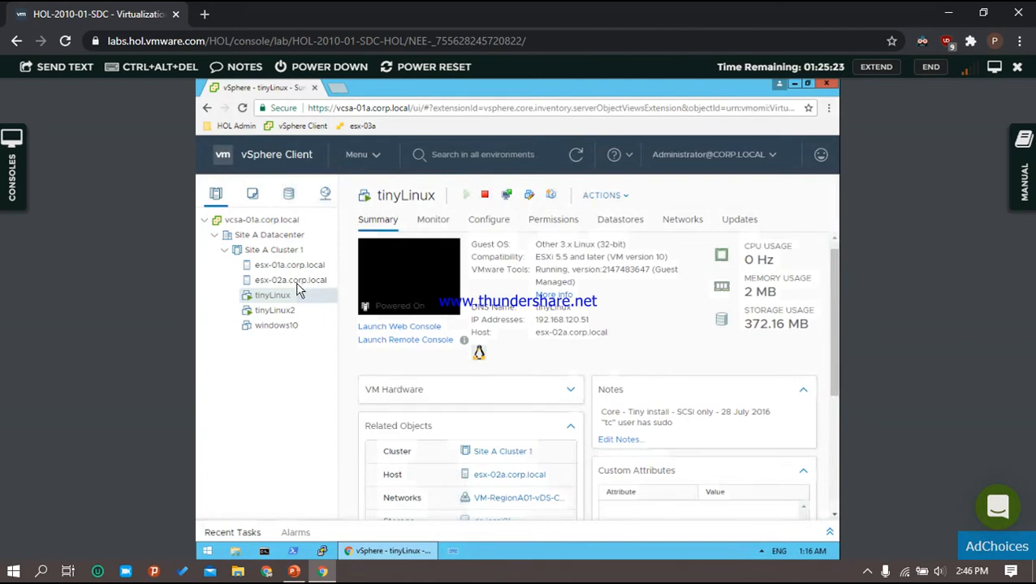
- Show the VMs and templates under Site A Datacenter, check the cloning requirement on the PowerPoint slide, and return to the vSphere Client
click(252, 195)
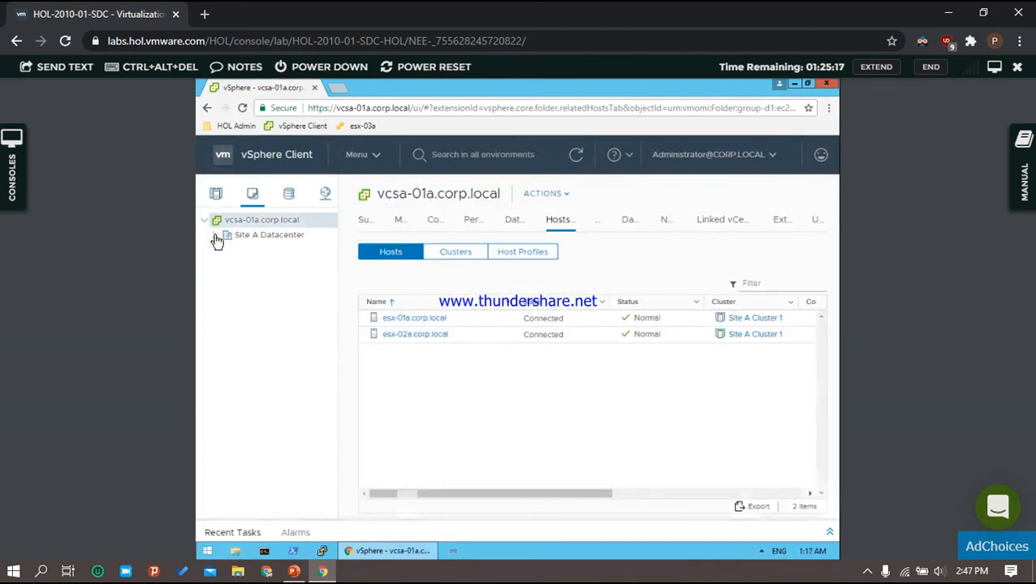
click(215, 236)
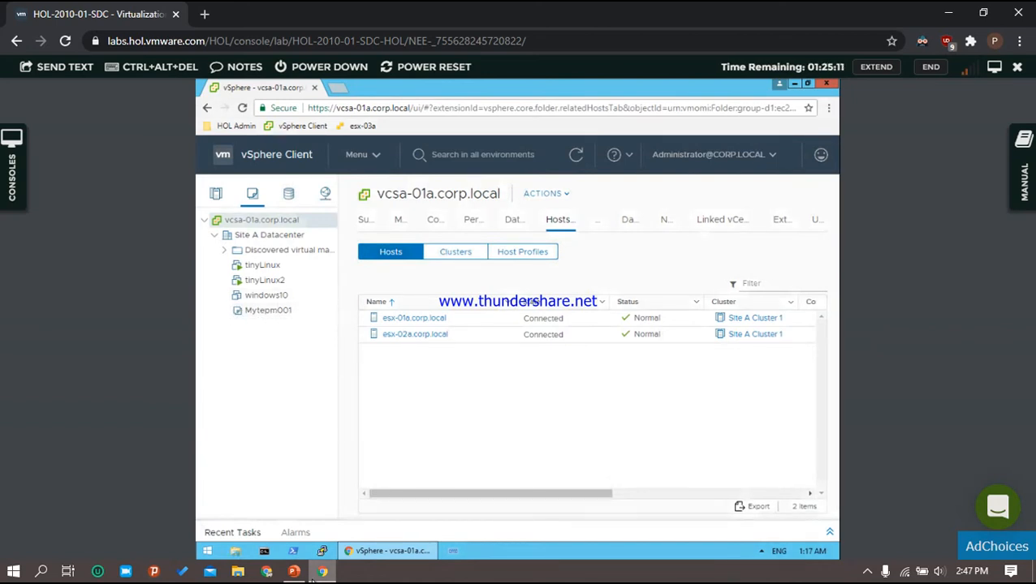
click(294, 572)
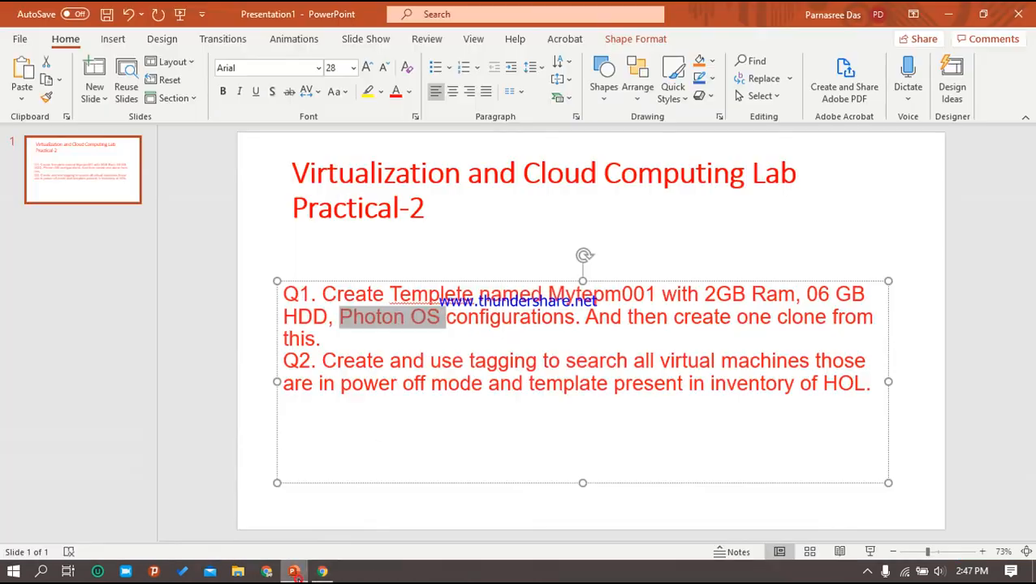
drag(686, 319, 868, 321)
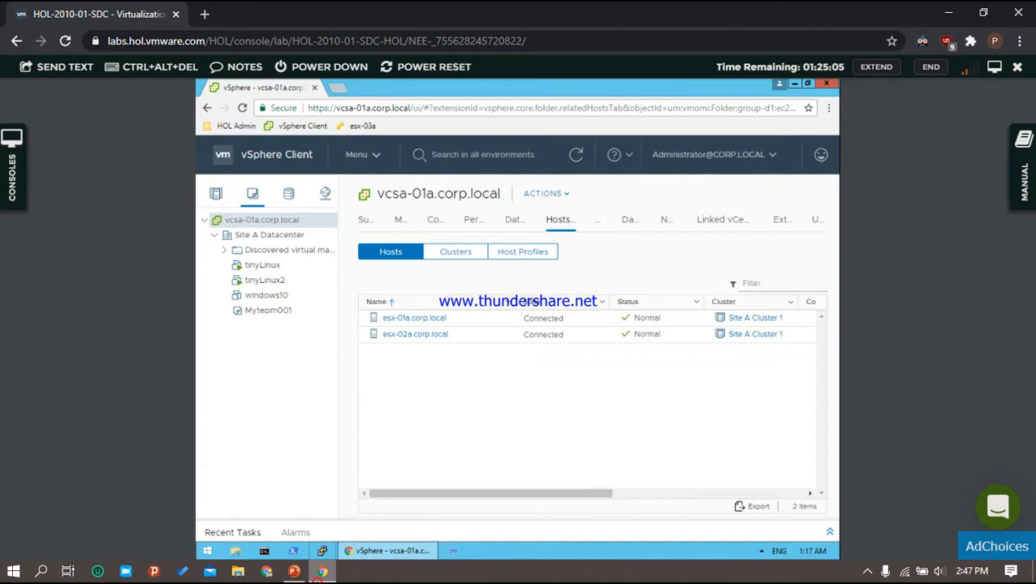
click(322, 572)
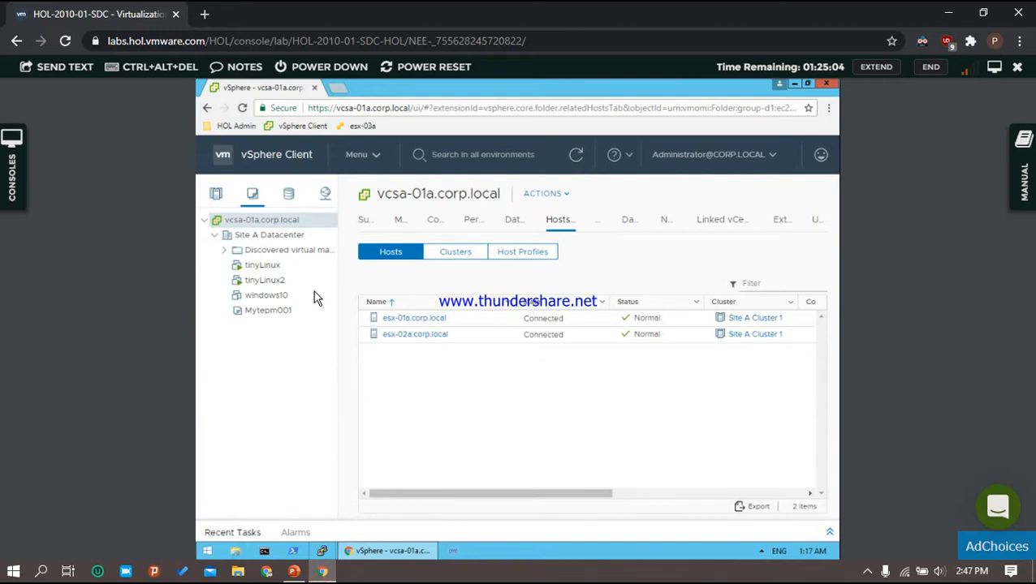
- Start cloning the Mytepm001 template to a template named CloneMytemp001 in Site A Datacenter, dismissing the network notice and continuing to the compute resource
right_click(276, 317)
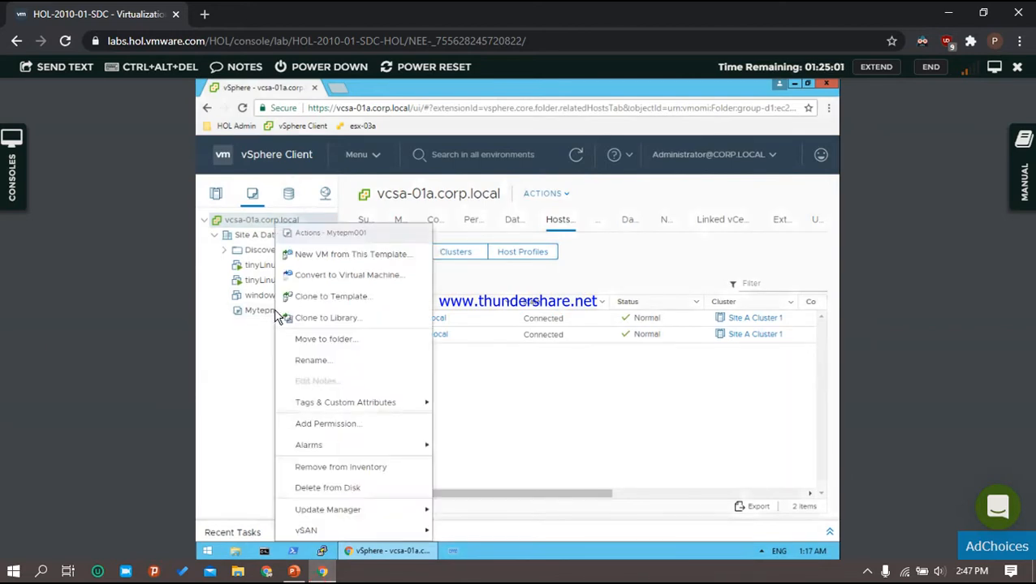
click(347, 305)
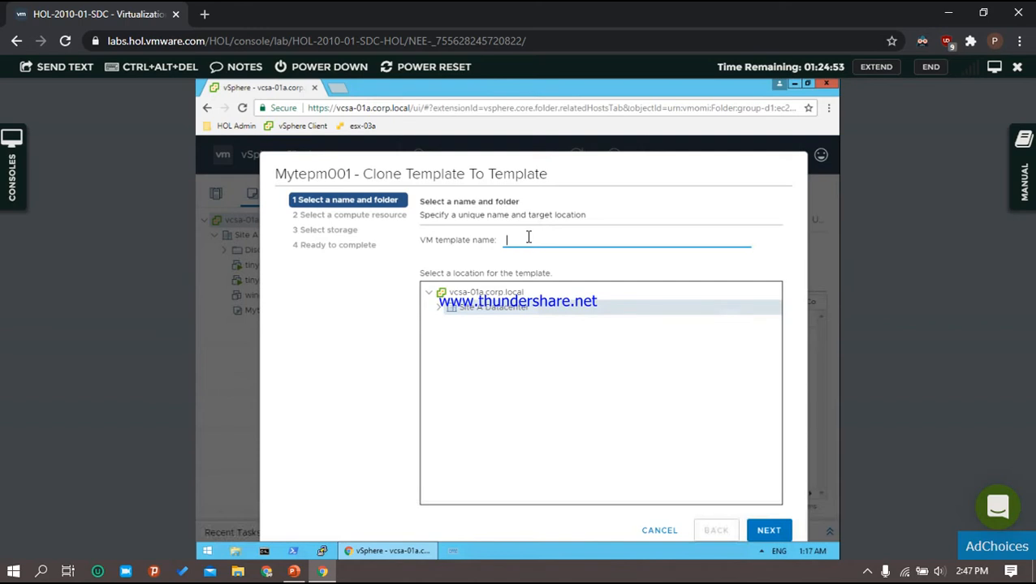
text(clone)
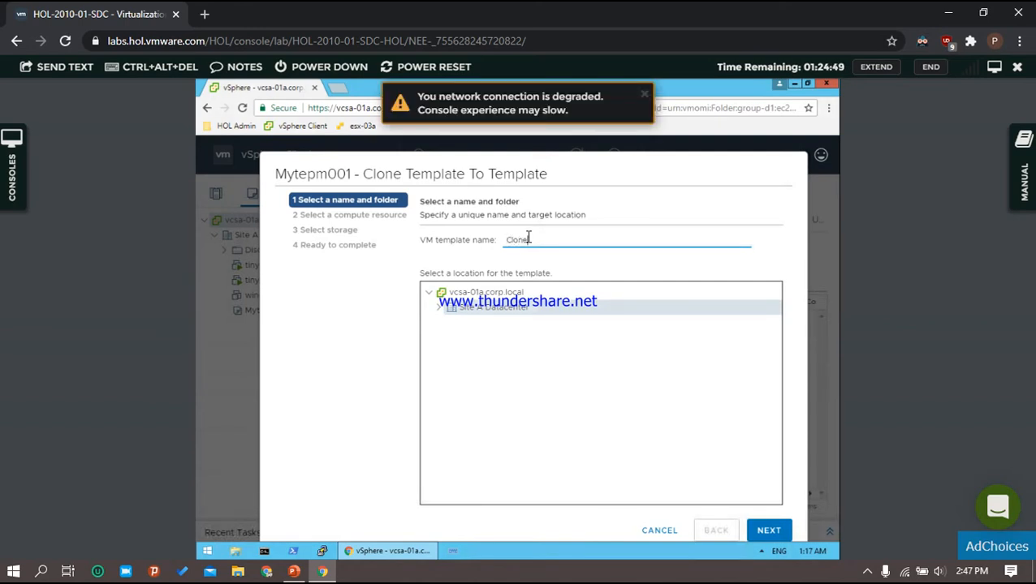
text(Mytemp001)
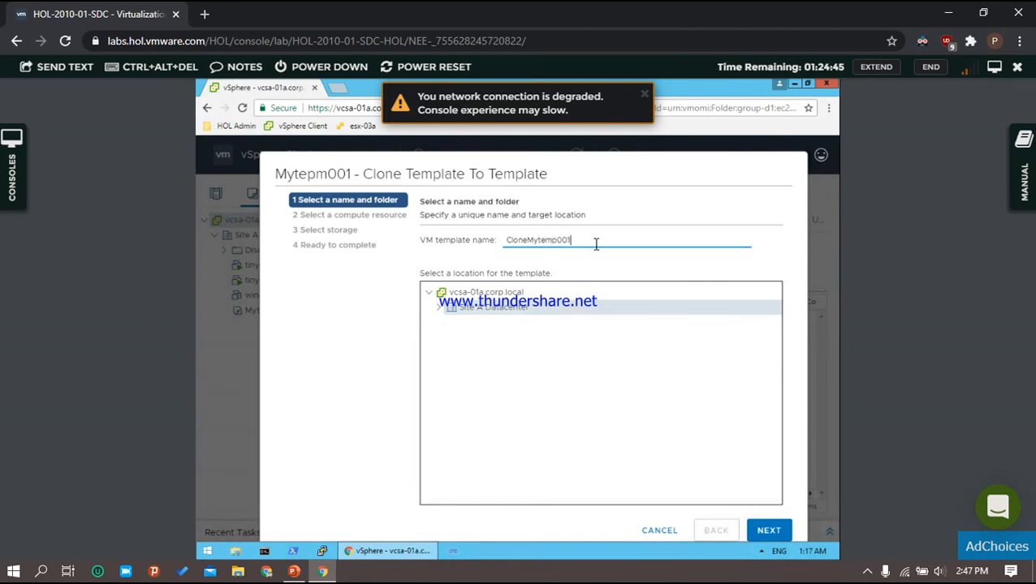
click(644, 95)
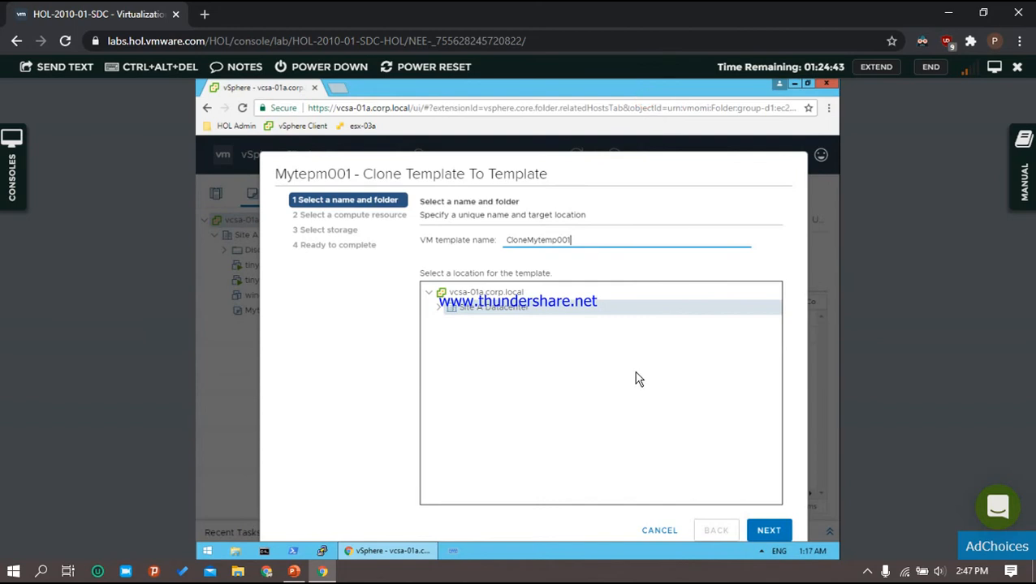
click(775, 535)
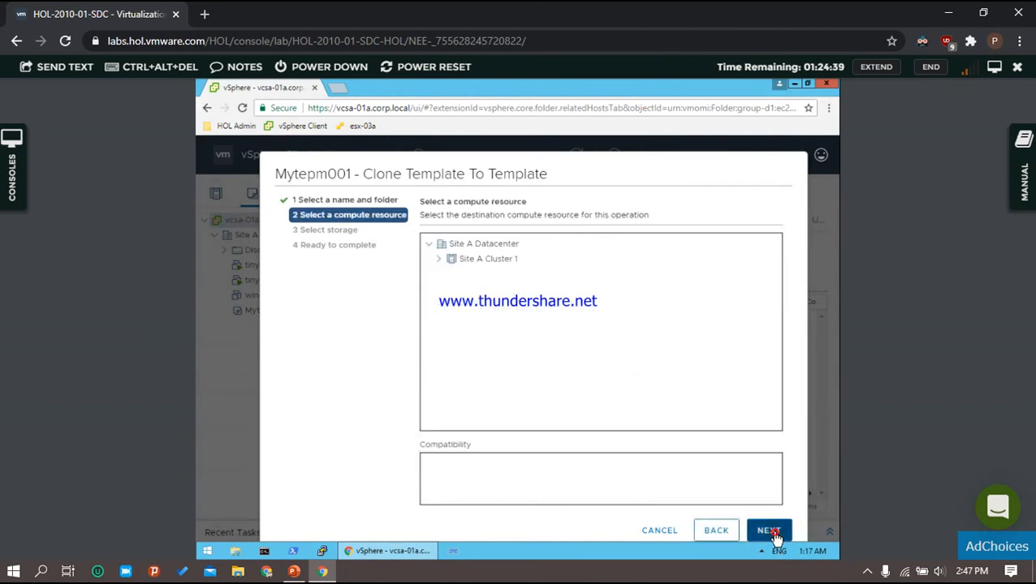
- Choose Site A Cluster 1 as the compute resource, accept the default ds-iscsi01 storage, and finish cloning the template
click(774, 535)
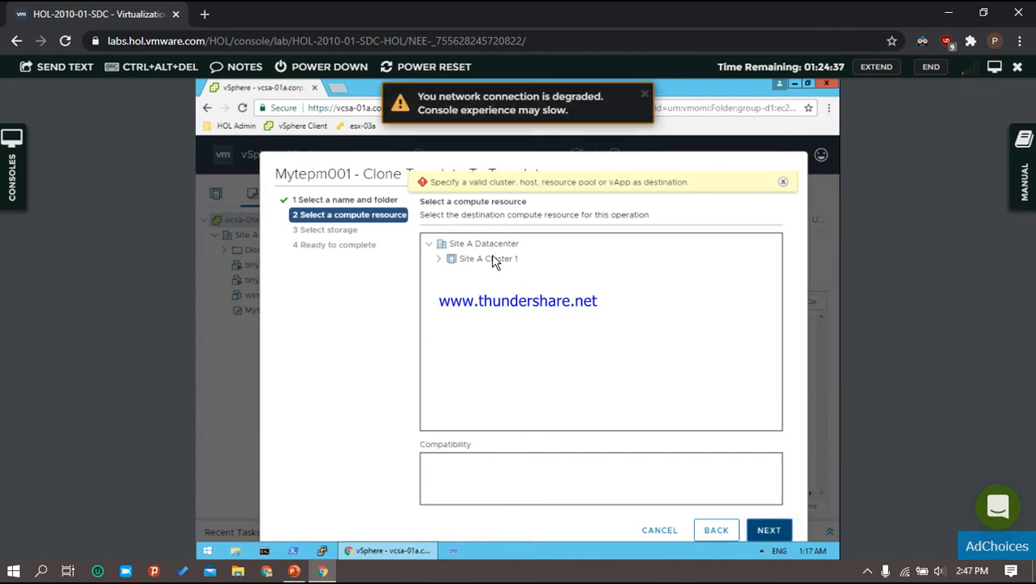
click(493, 259)
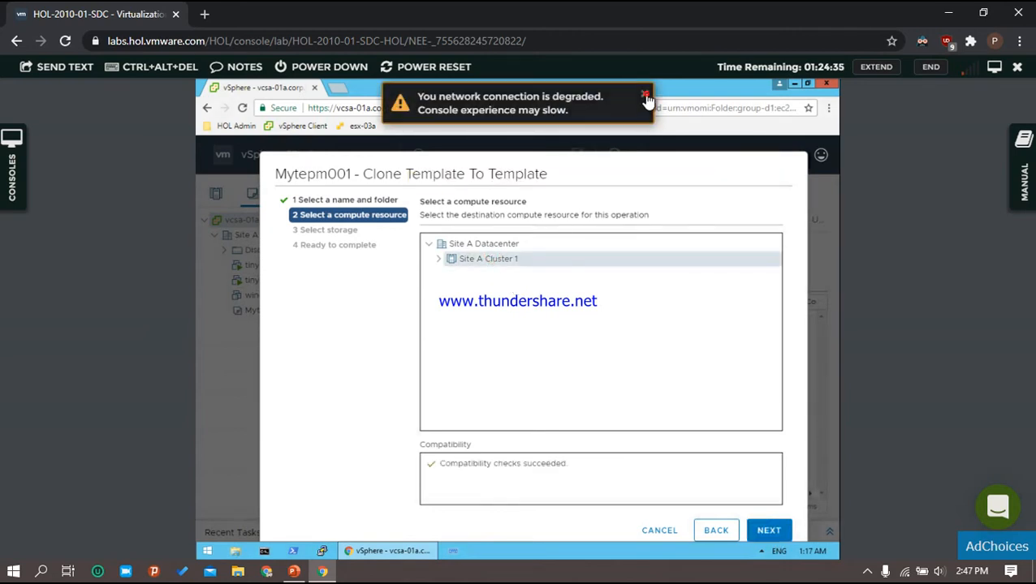
click(774, 532)
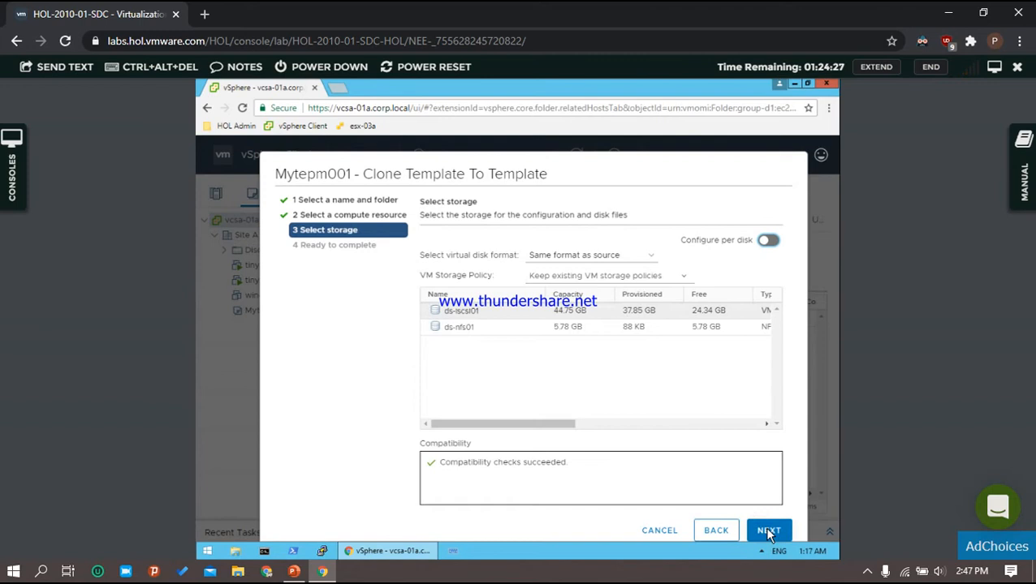
click(769, 531)
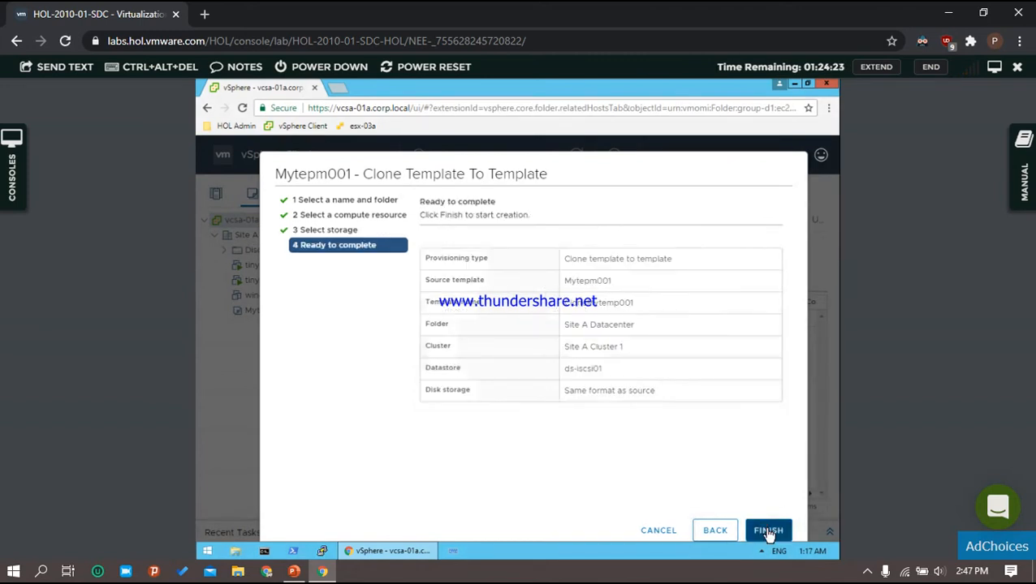
click(768, 532)
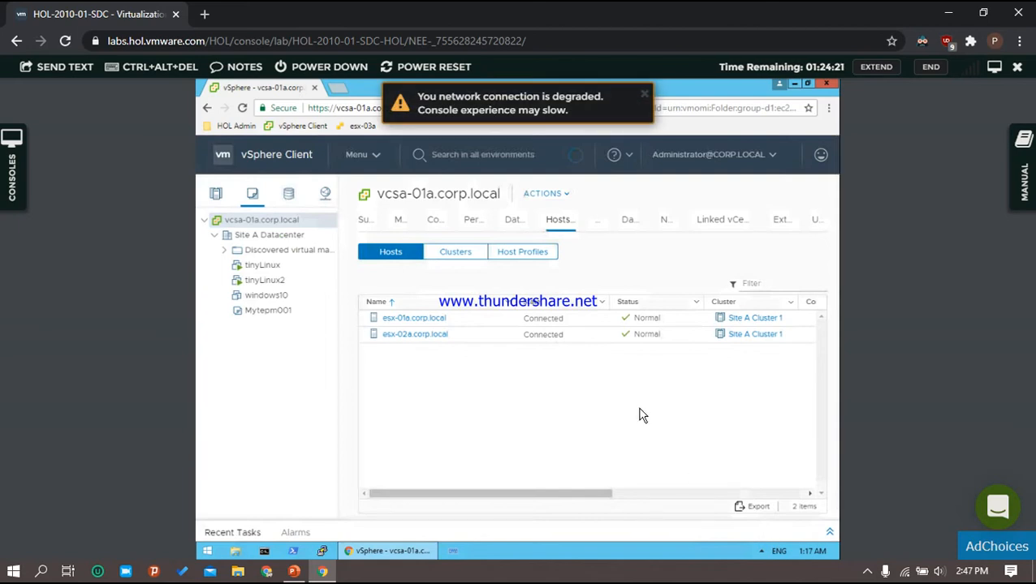
click(645, 95)
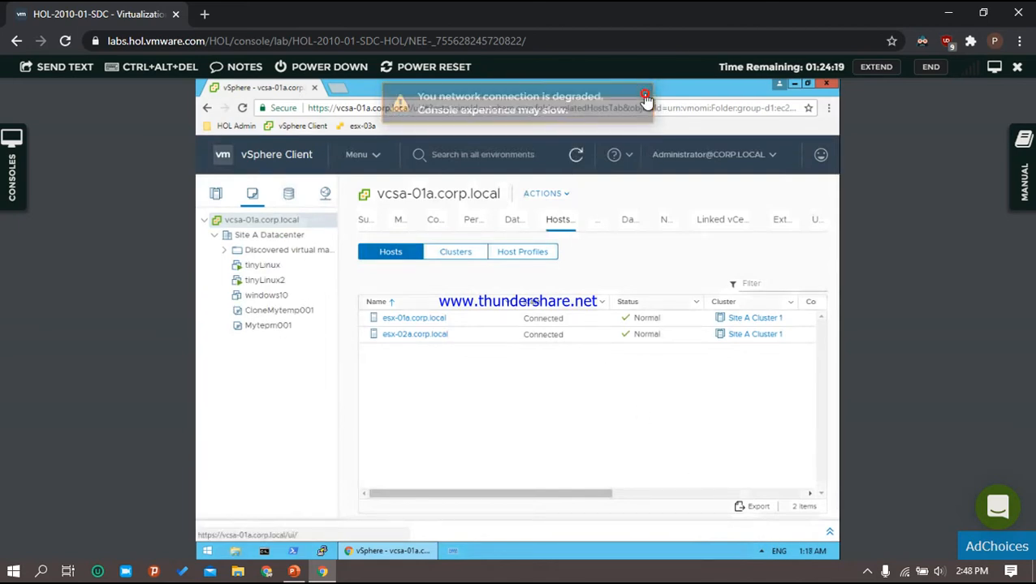
- Examine the summary and VM hardware details of the CloneMytemp001 template
click(293, 315)
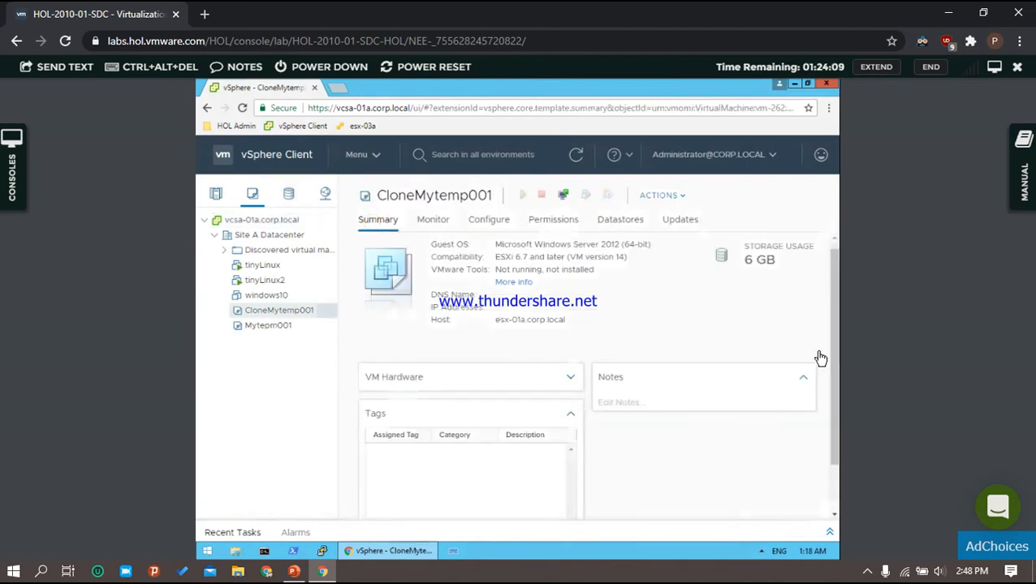
click(569, 380)
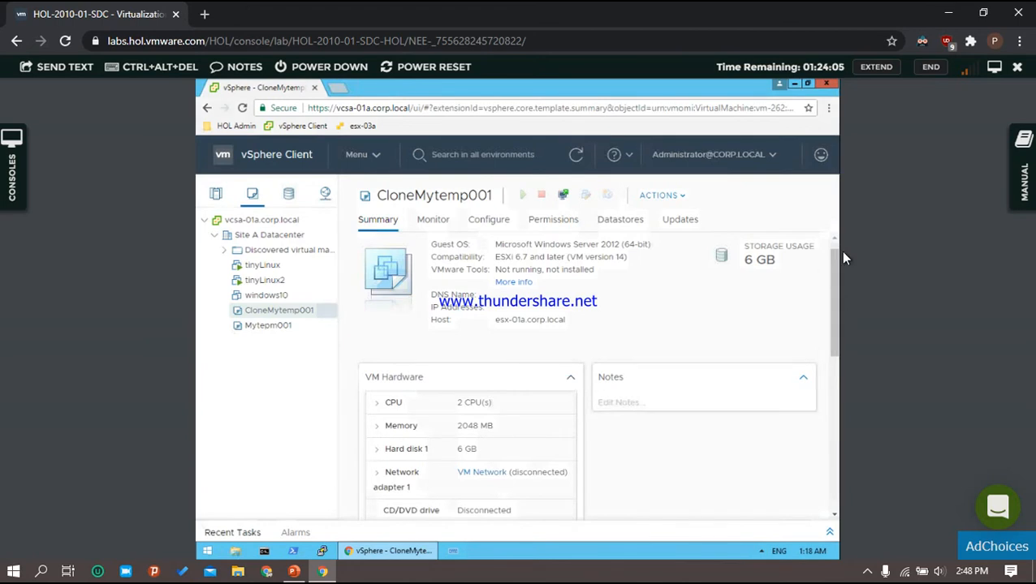
click(837, 295)
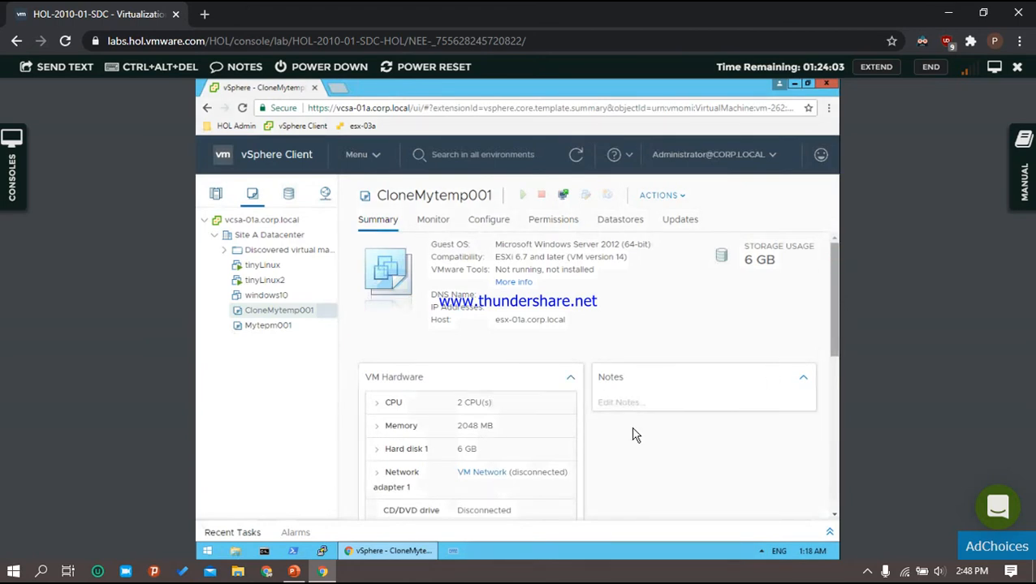
scroll(516, 404, down, 3)
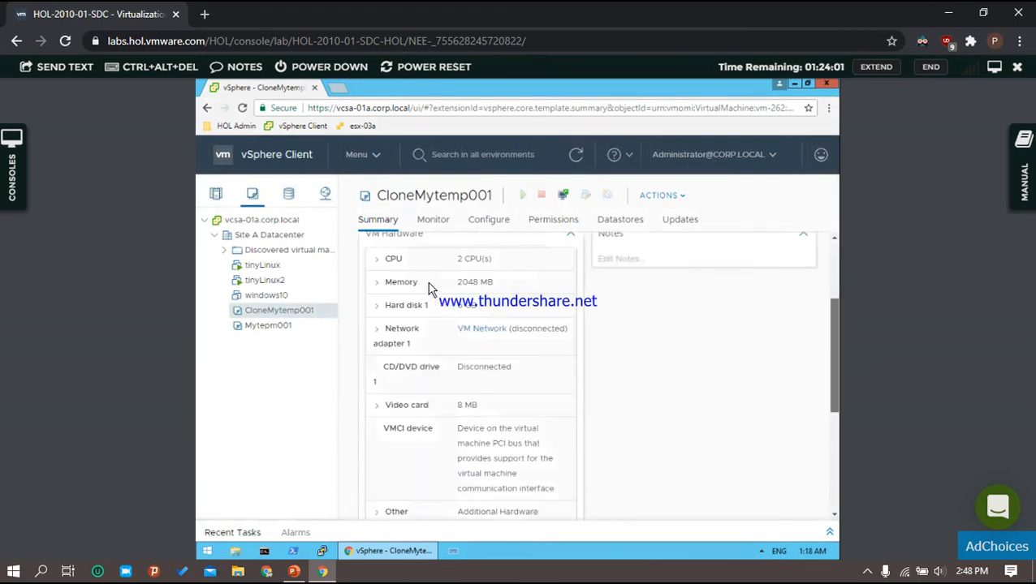
scroll(483, 284, down, 1)
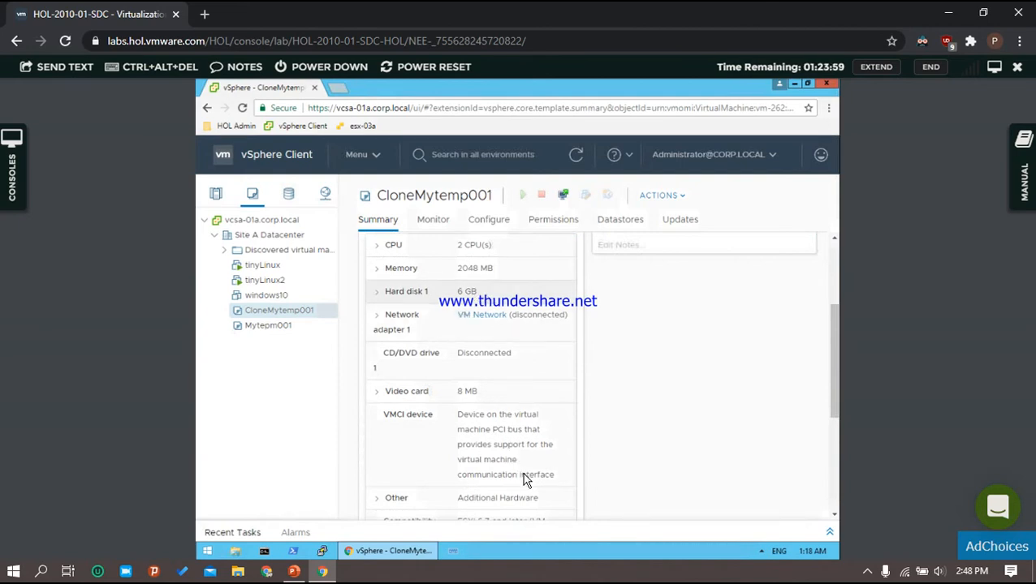
- Examine the VM hardware details of the original Mytepm001 template and view its available actions
click(270, 331)
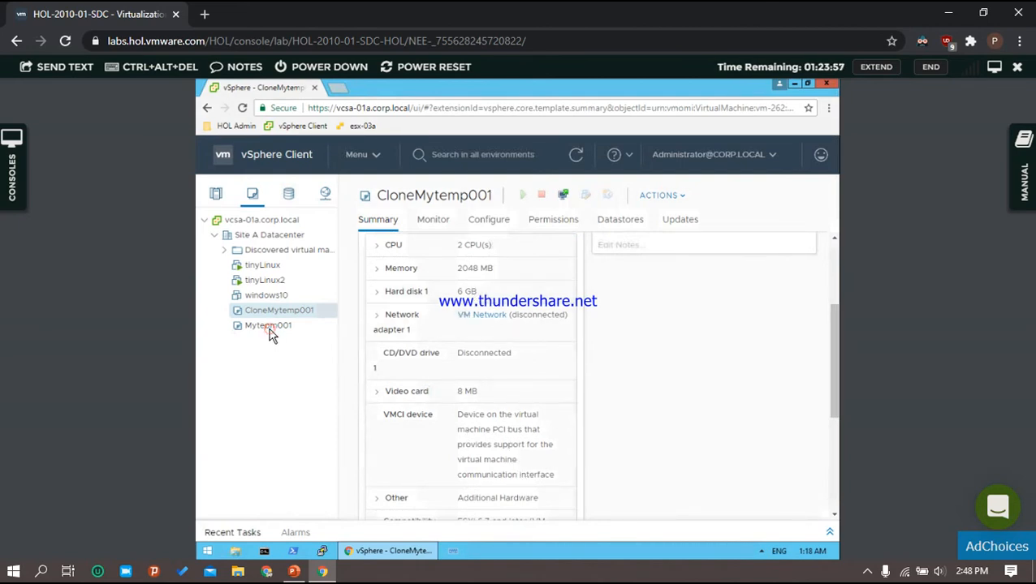
click(268, 327)
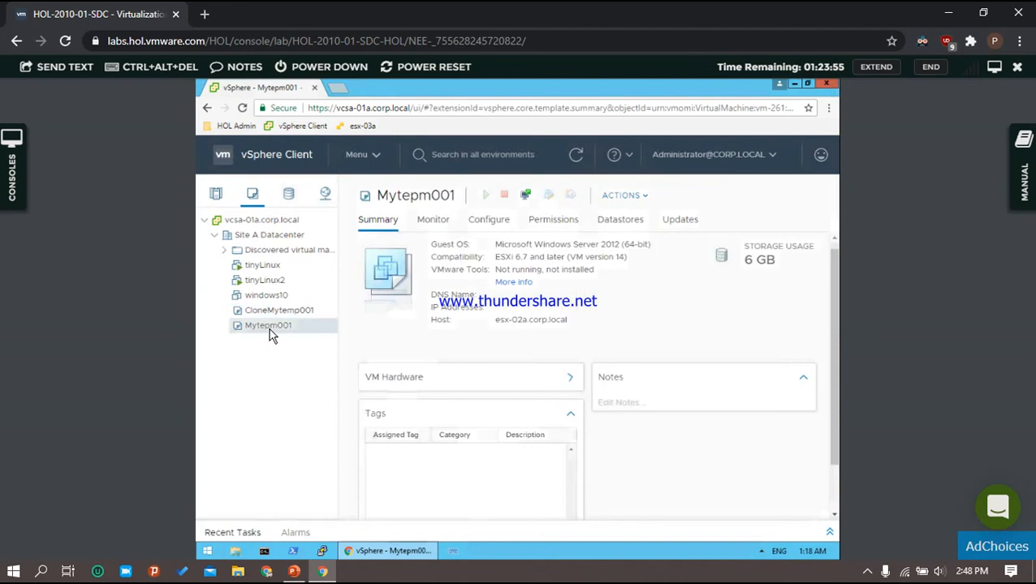
click(571, 384)
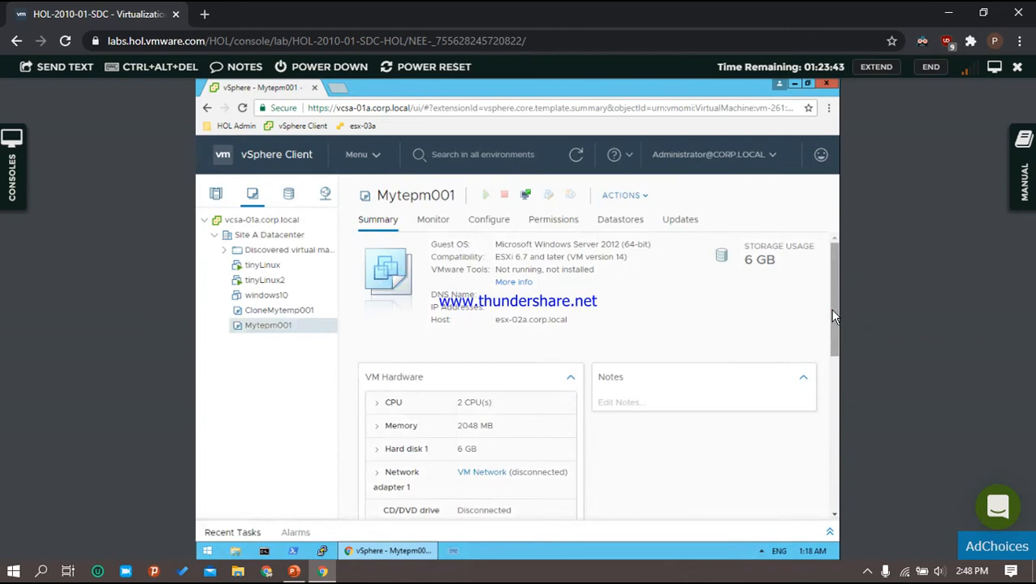
drag(831, 312, 832, 382)
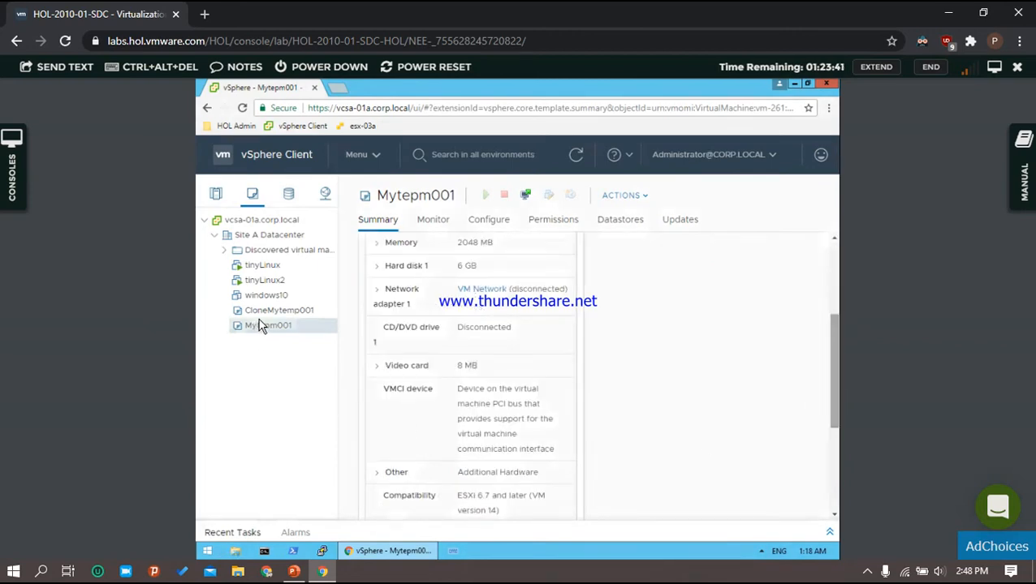
right_click(288, 331)
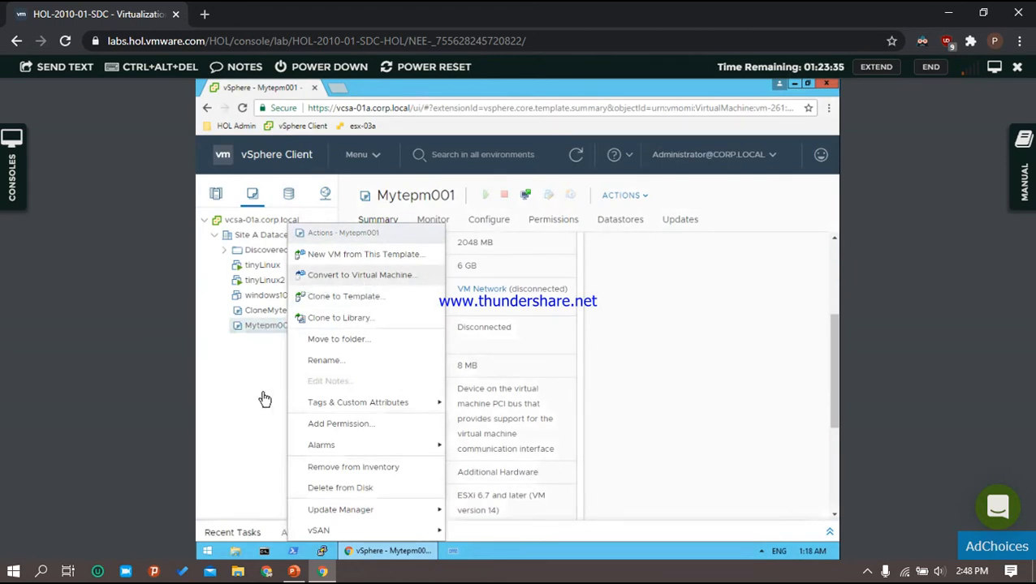
- Close the template's action list, review the second practical question in the PowerPoint slide, and return to the vSphere lab in Chrome
click(245, 414)
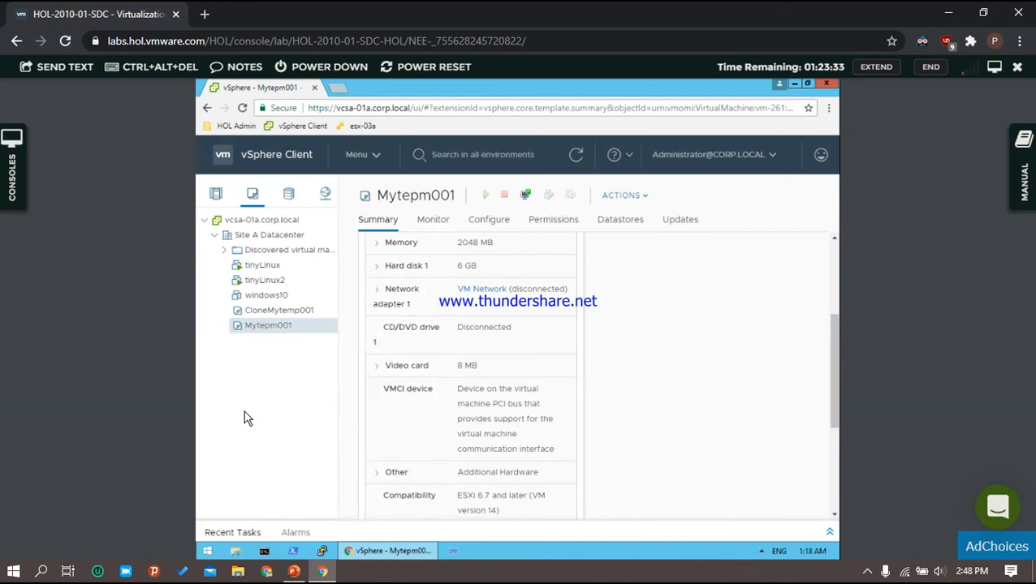
click(293, 571)
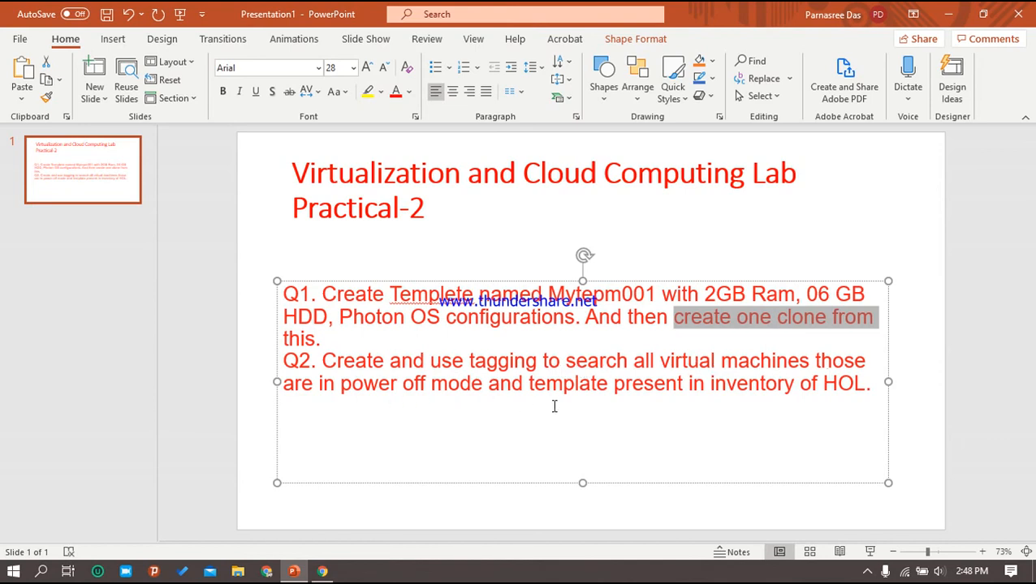
click(323, 572)
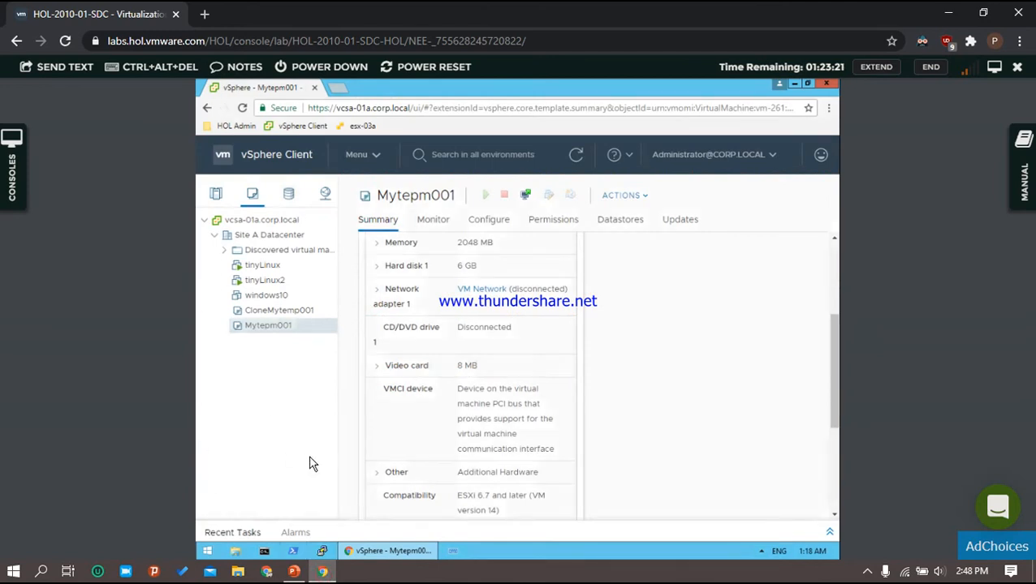
- Go to Tags & Custom Attributes in vSphere and display the tag categories
click(361, 158)
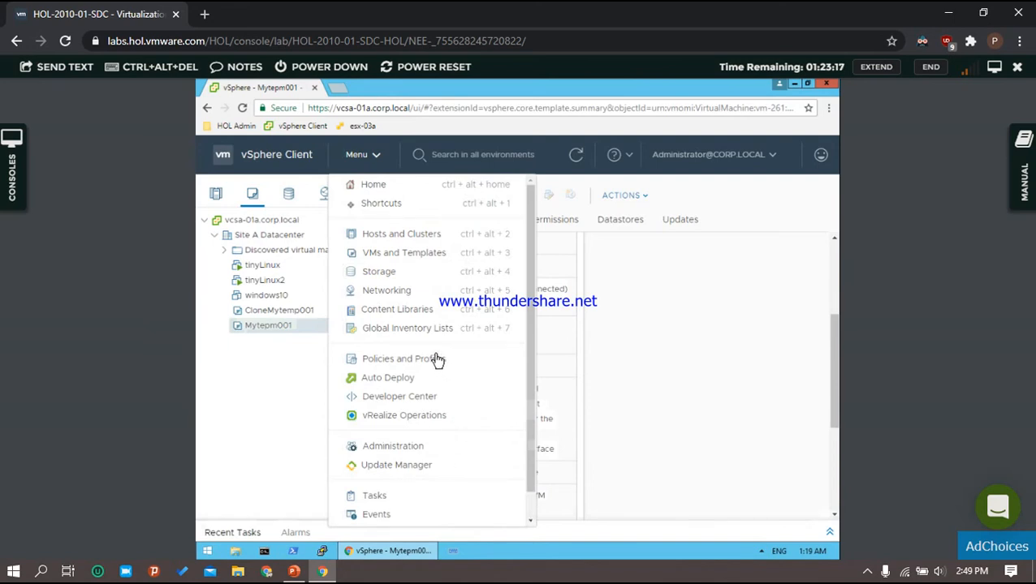
scroll(460, 365, down, 1)
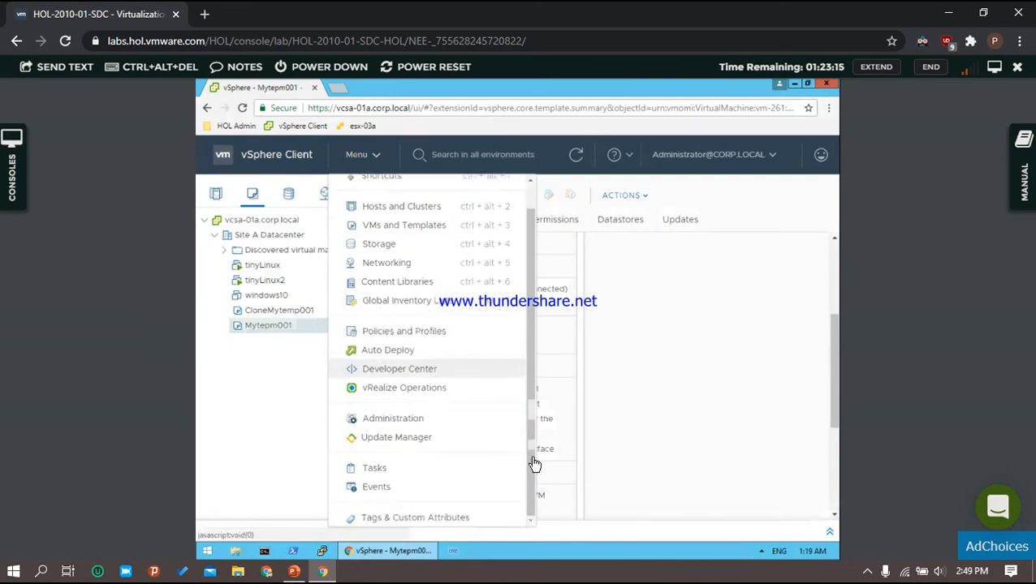
click(534, 452)
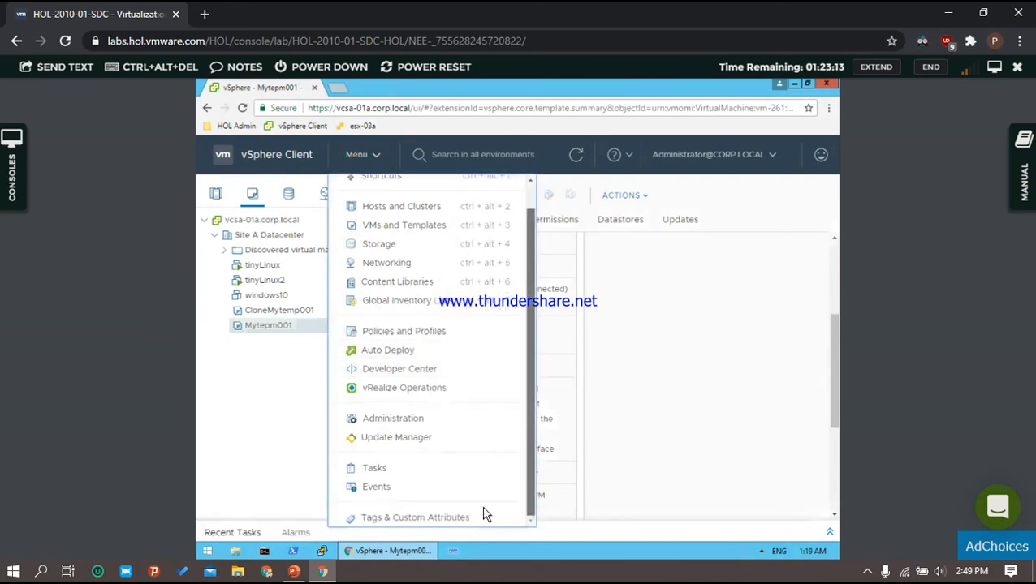
click(401, 523)
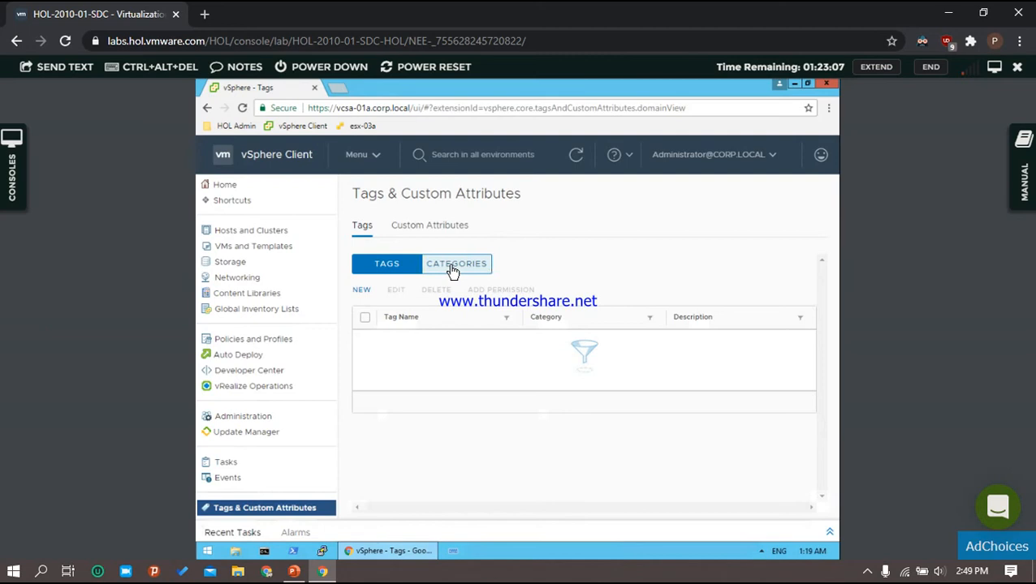
click(453, 267)
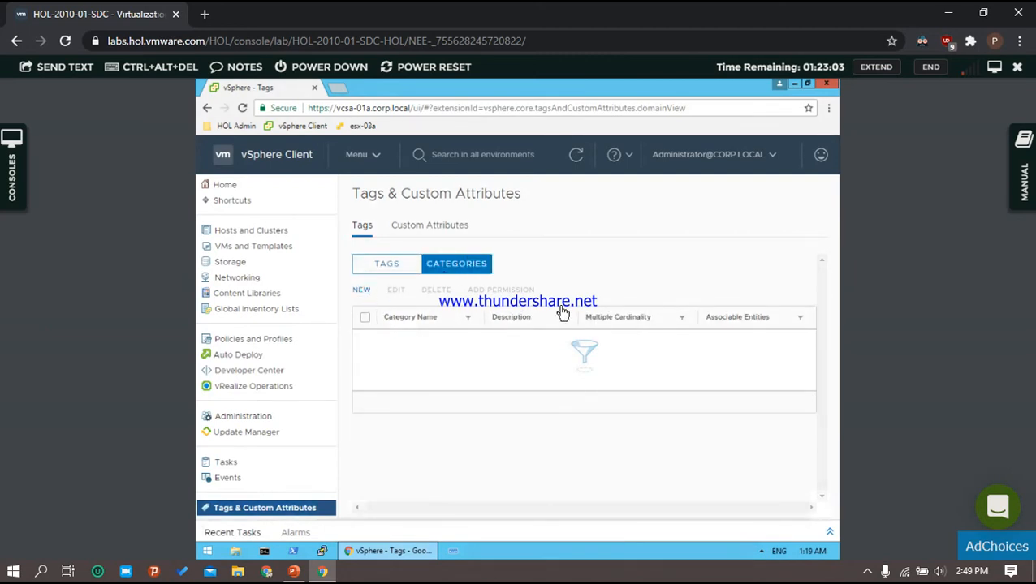
- Create a tag category named Demo with the description "My objects", keeping the default one tag per object and all object types
click(382, 292)
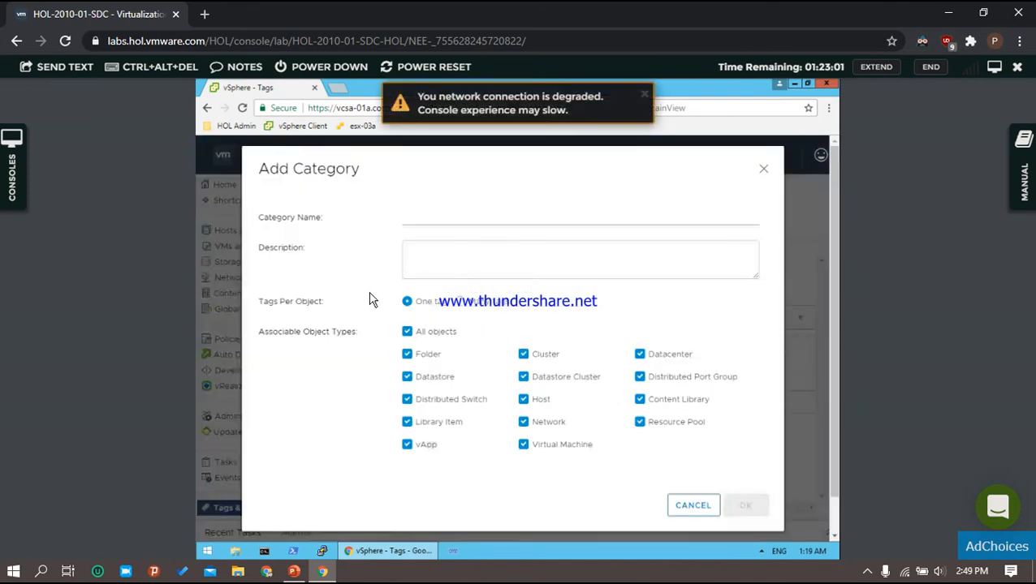
click(445, 216)
click(647, 95)
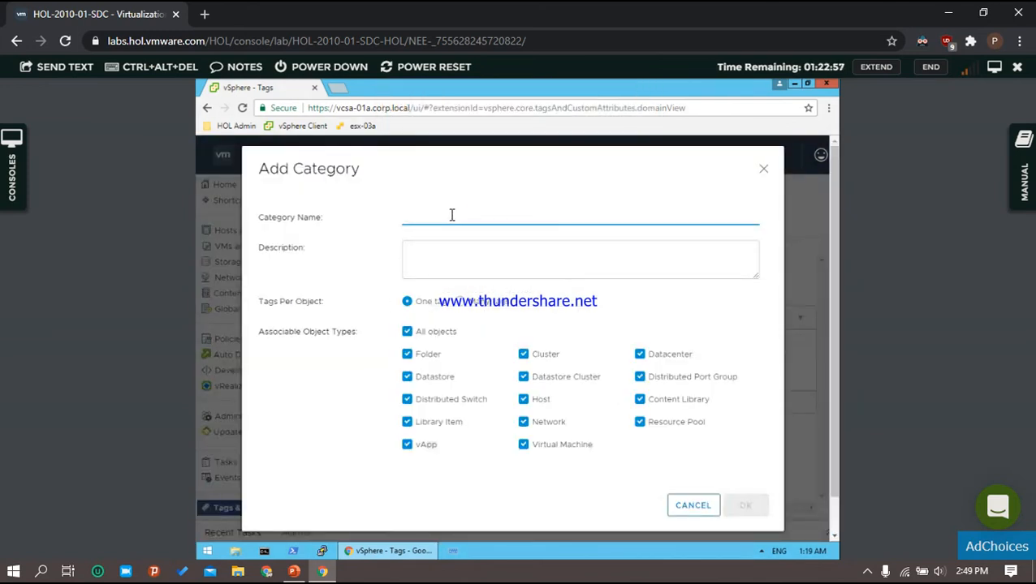
text(DEmo)
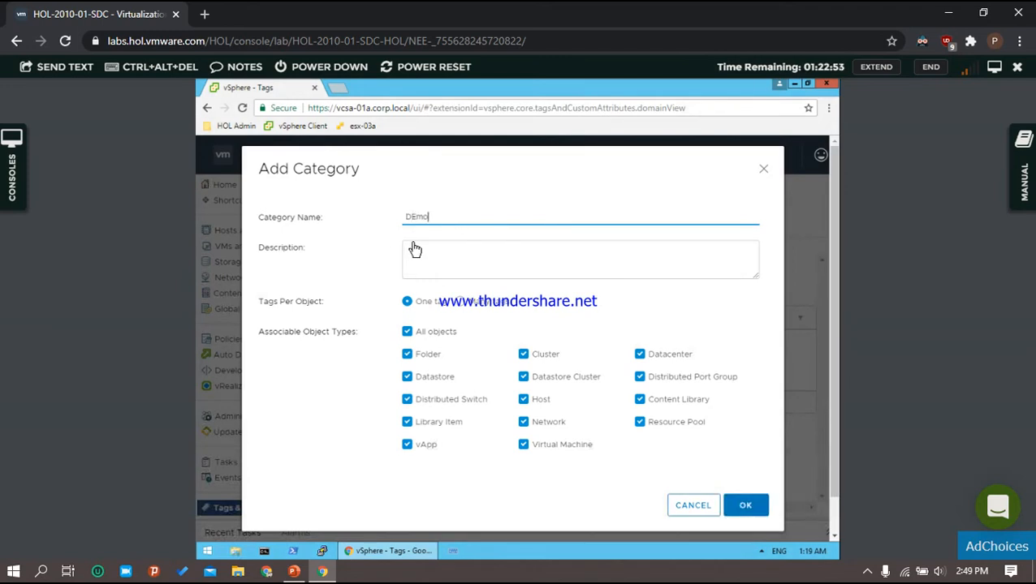
click(417, 221)
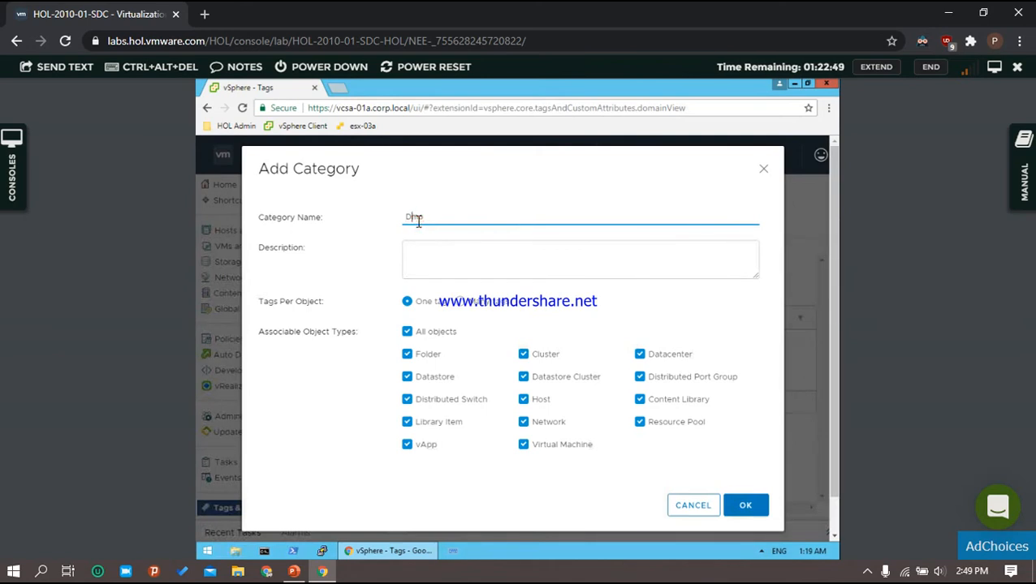
click(416, 253)
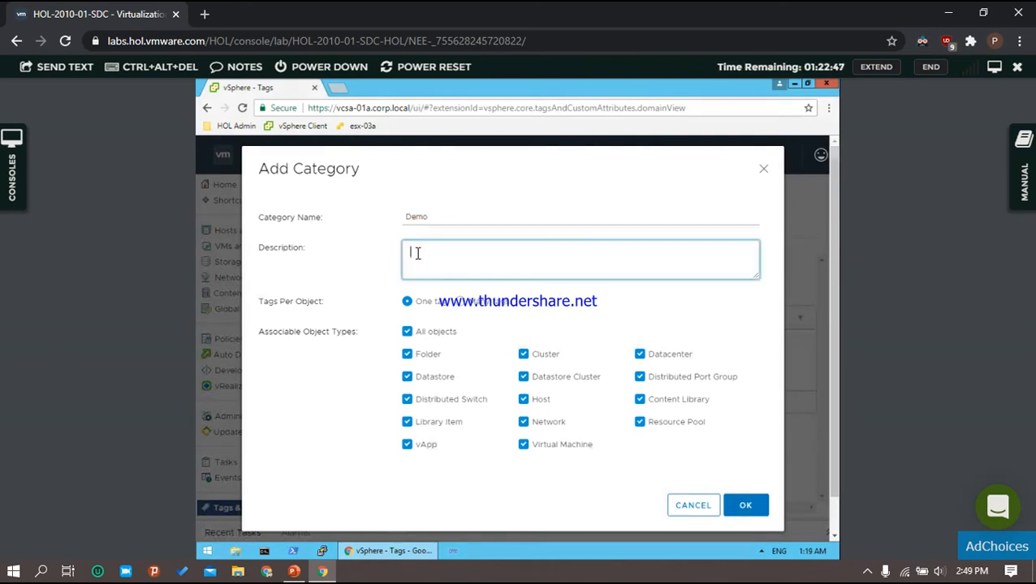
text(My objects)
click(760, 513)
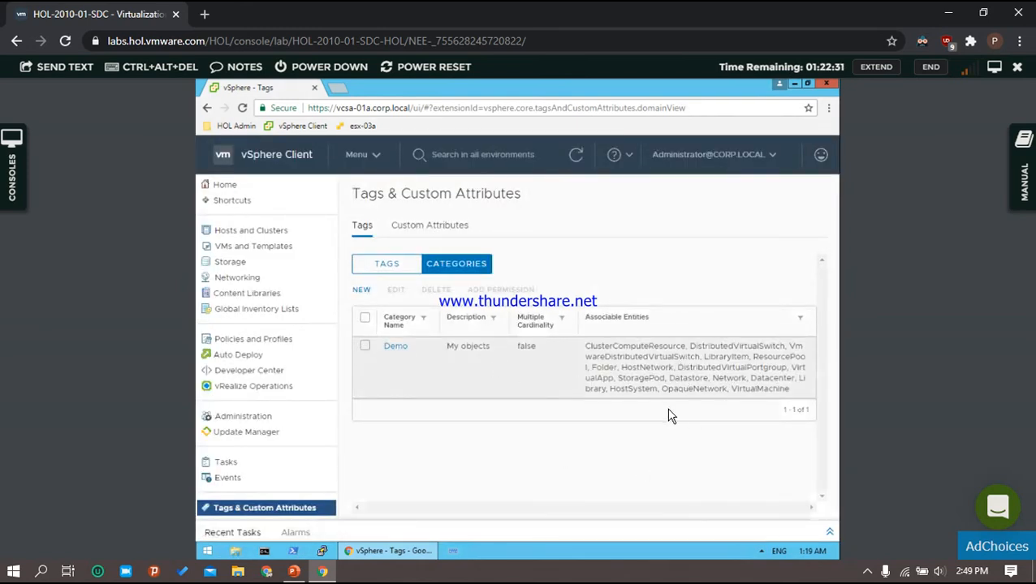
- Start a new tag from the tags list and name it MyTag
click(365, 347)
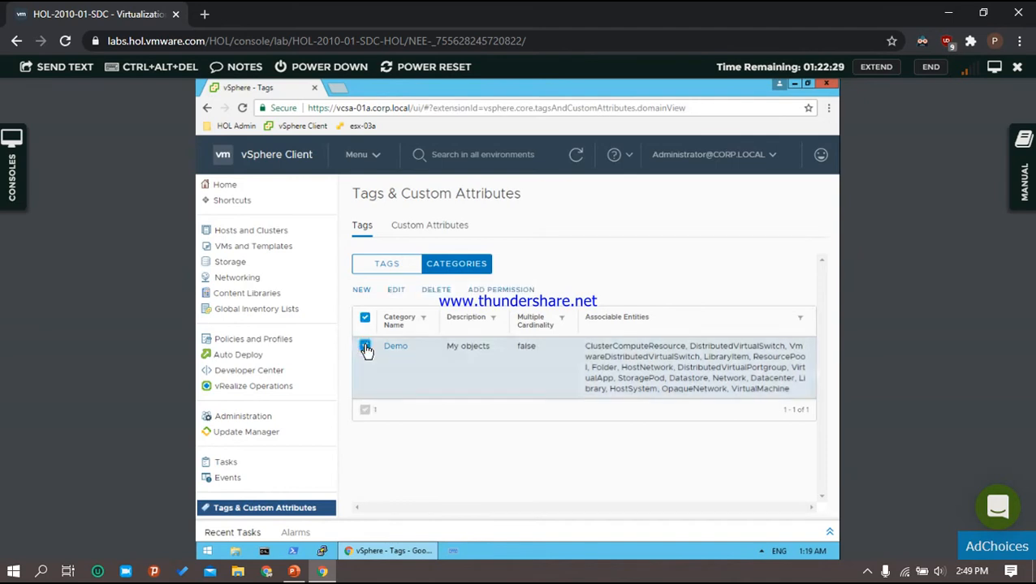
click(379, 271)
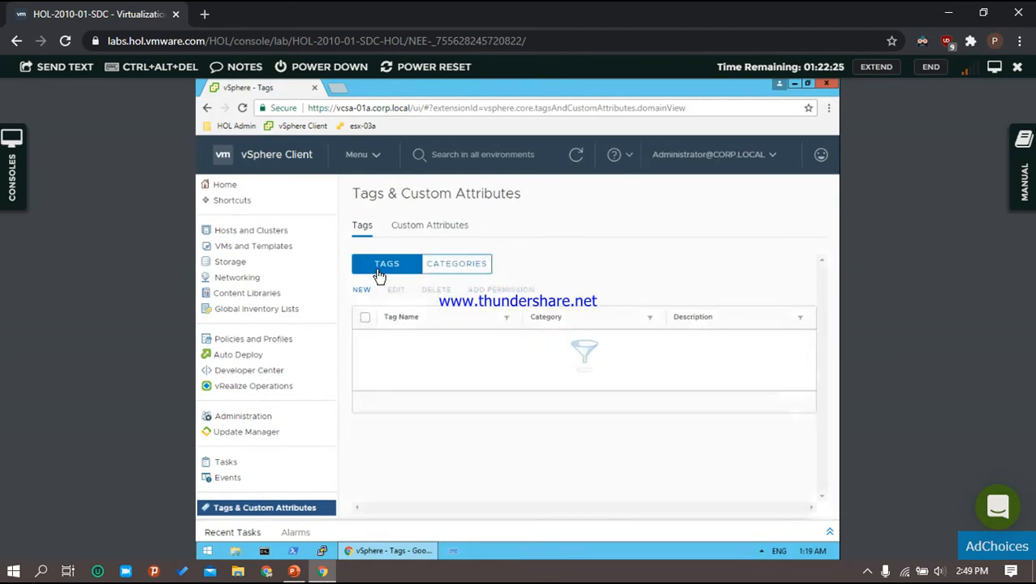
click(363, 292)
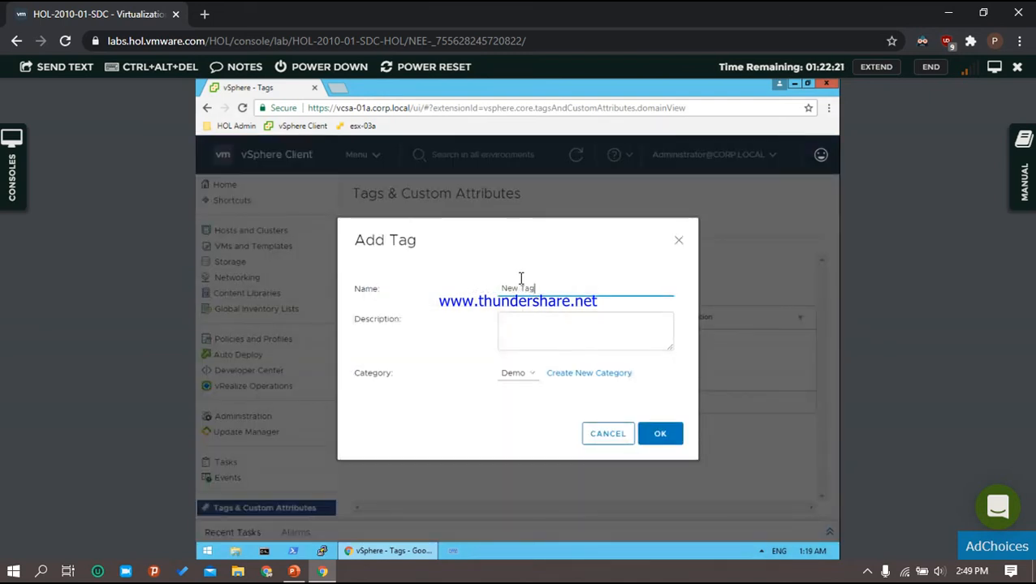
click(522, 281)
click(522, 286)
key(BackSpace)
key(BackSpace)
key(BackSpace)
text(My)
- Give the new tag the description "abc", keep the Demo category, and create it
click(516, 321)
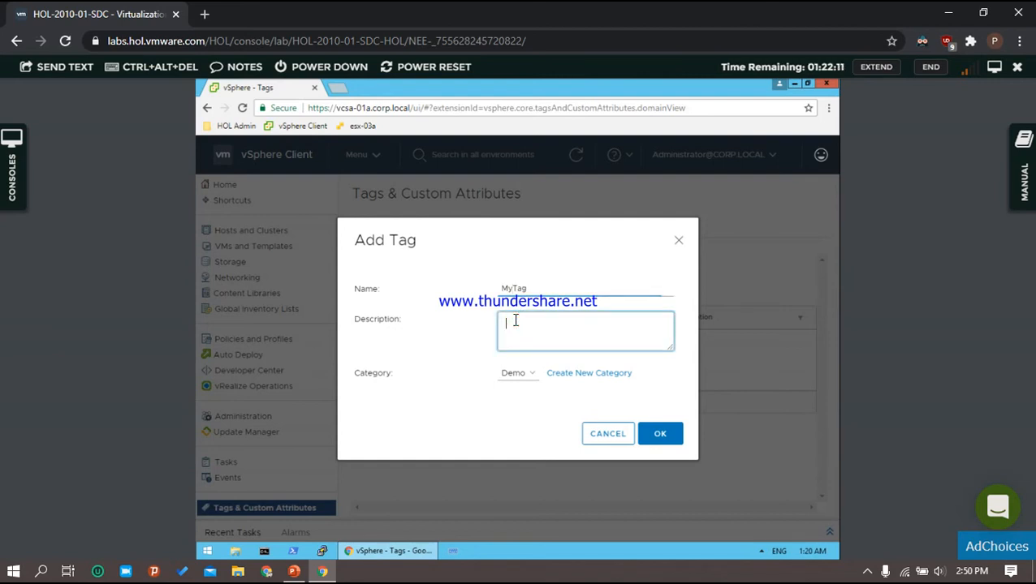
text(abc)
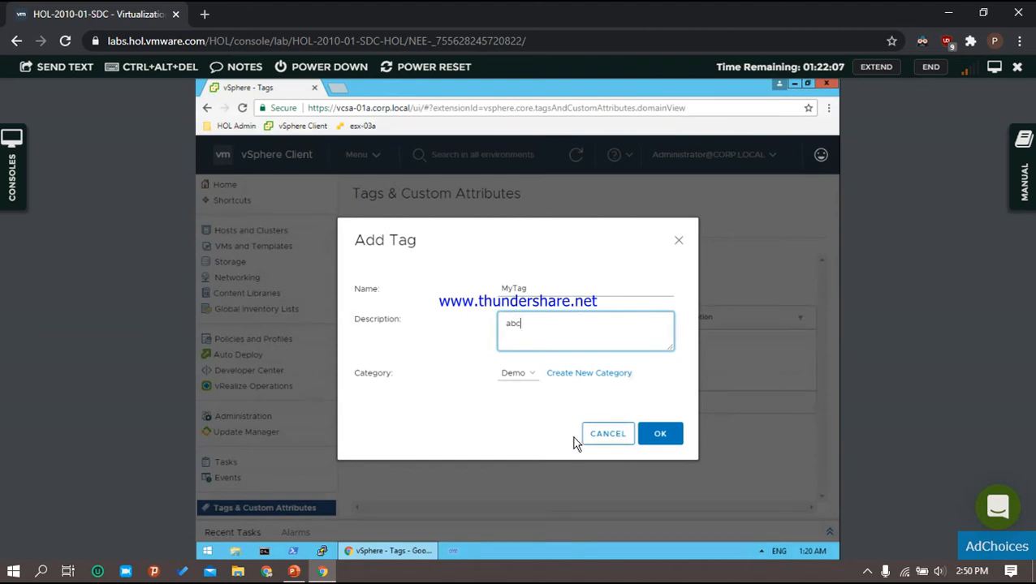
click(534, 378)
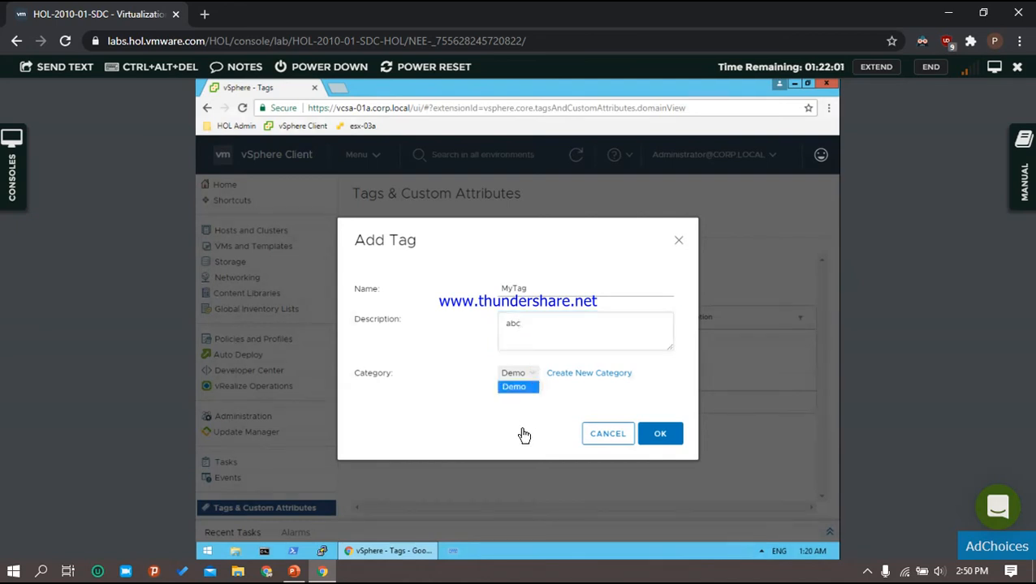
click(625, 398)
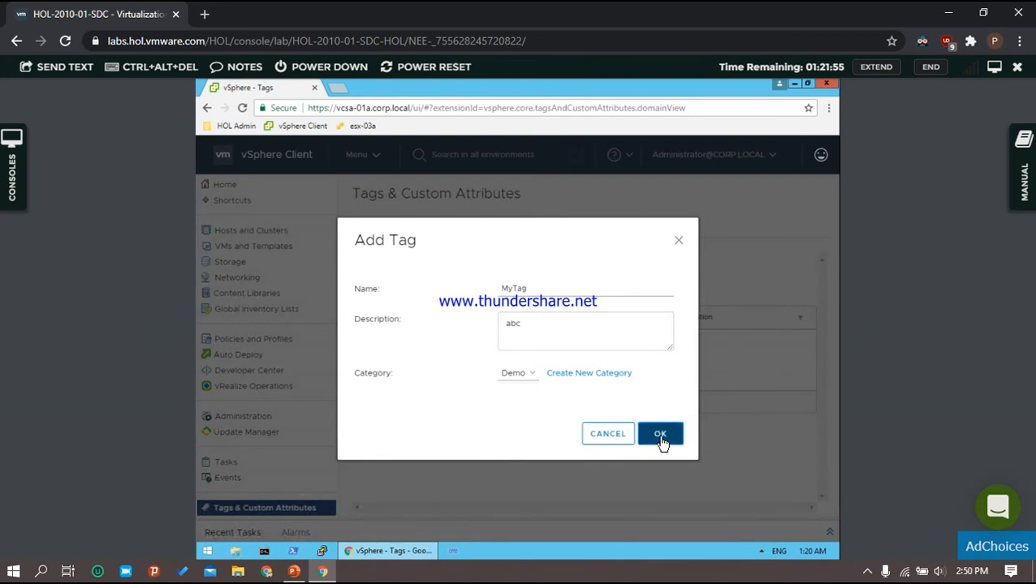
click(660, 437)
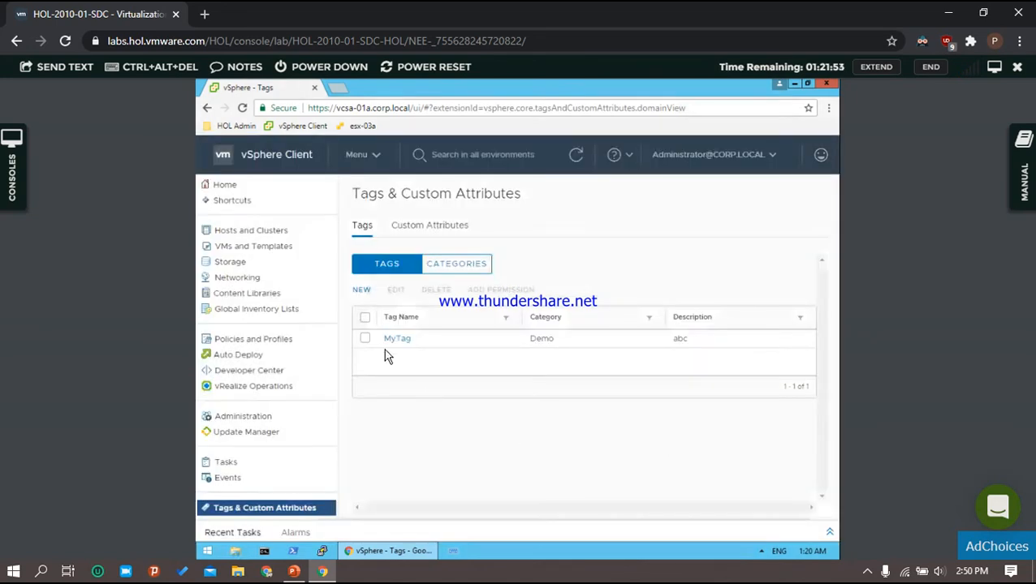
- Assign the MyTag tag to the Mytepm001 template in the VMs and Templates inventory, dismissing the network notice
click(366, 336)
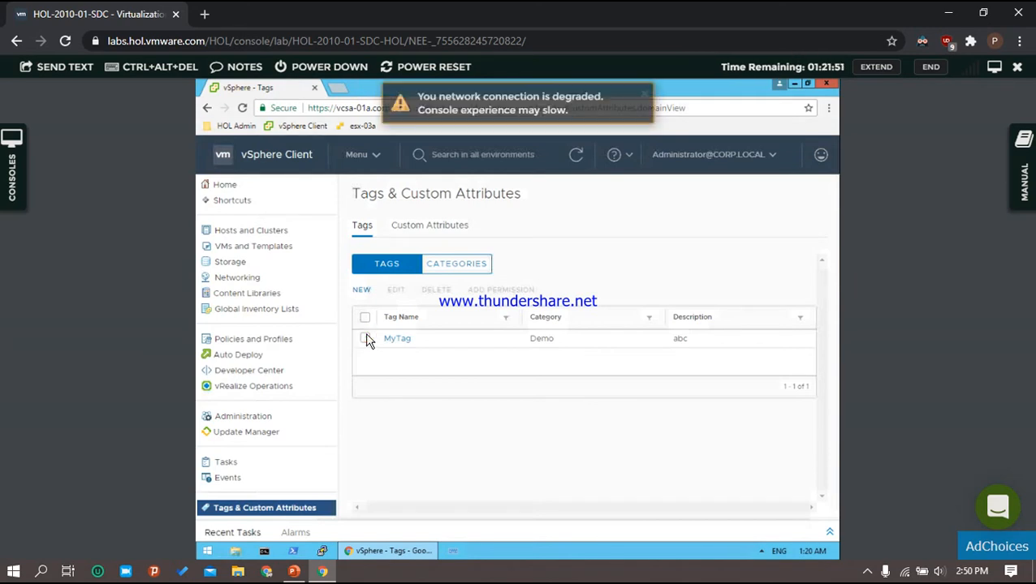
click(644, 96)
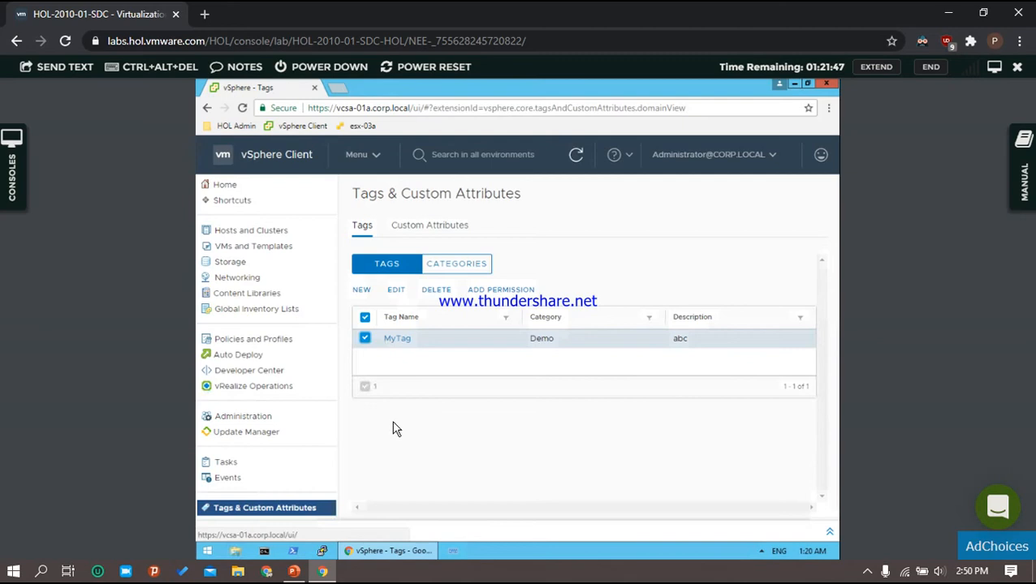
click(230, 250)
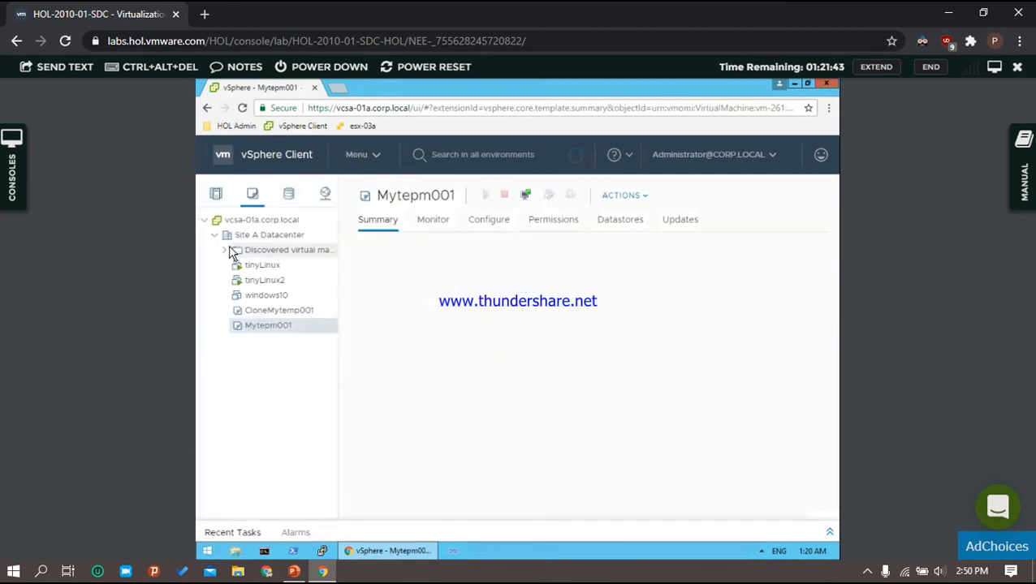
right_click(299, 331)
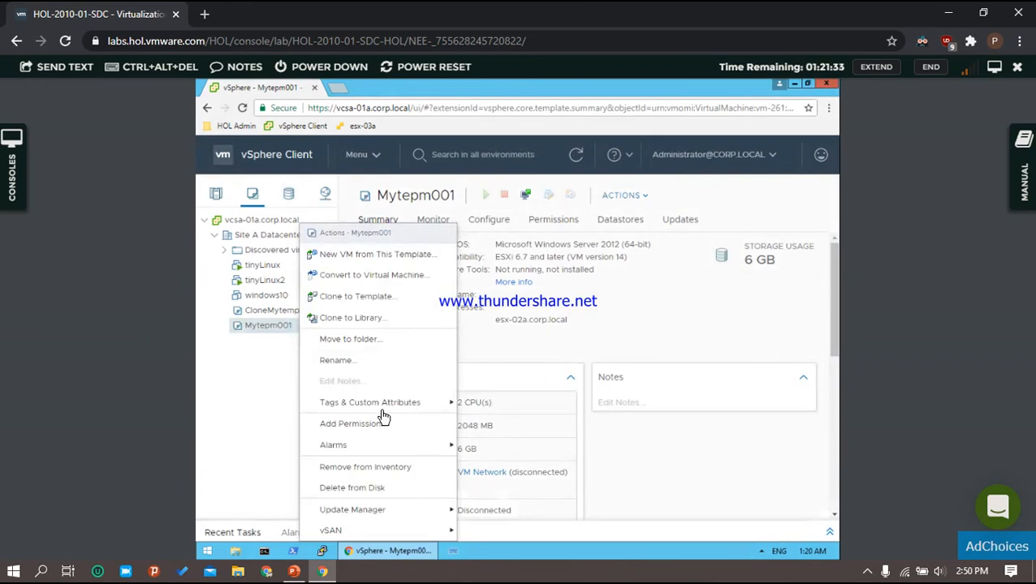
mouse_move(403, 411)
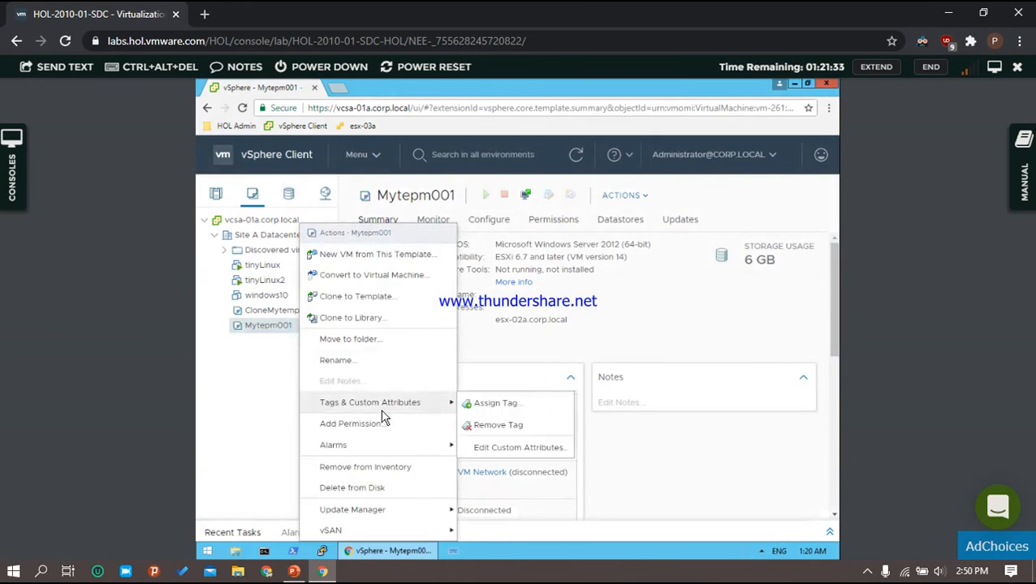
click(502, 407)
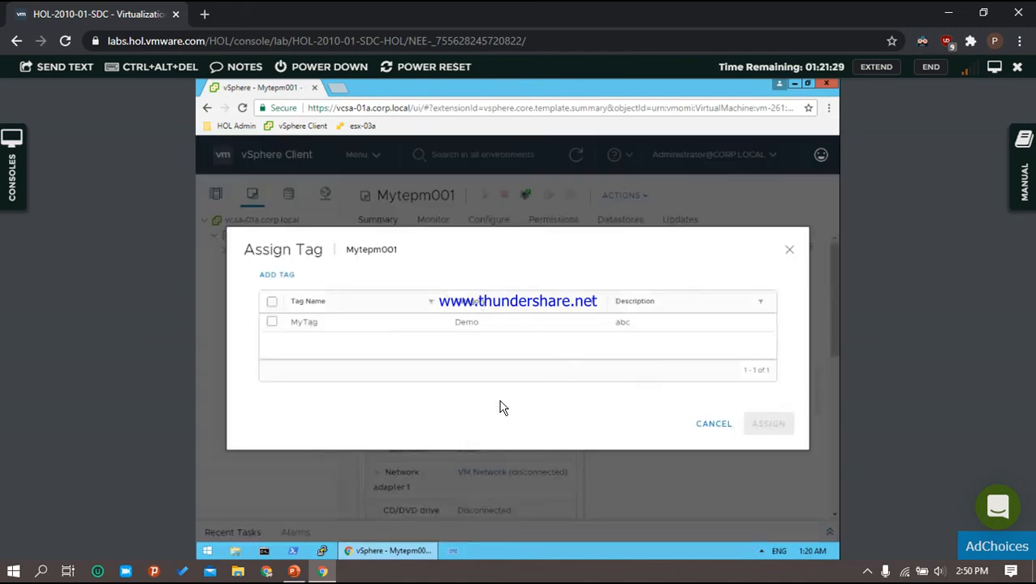
click(272, 322)
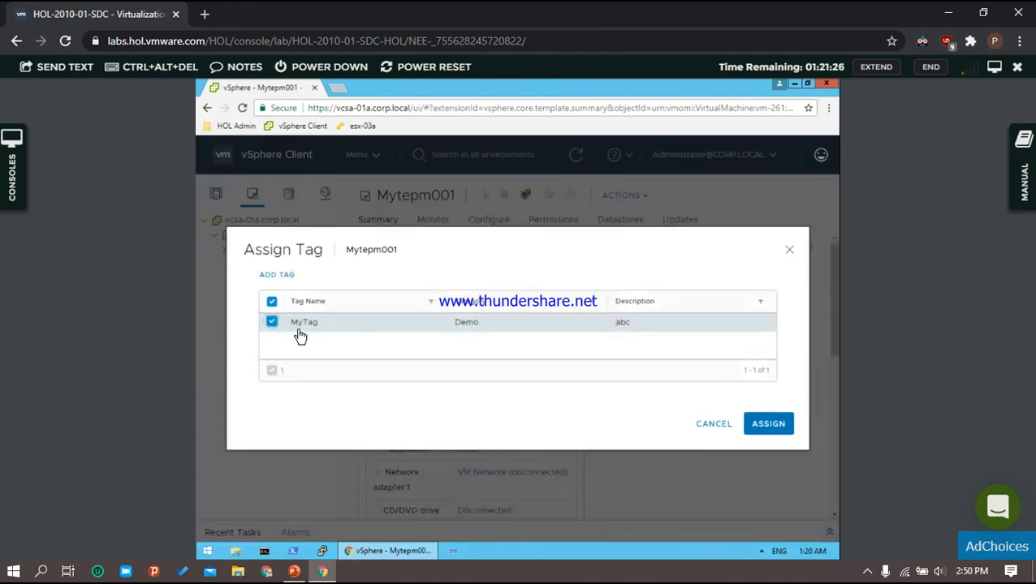
click(767, 424)
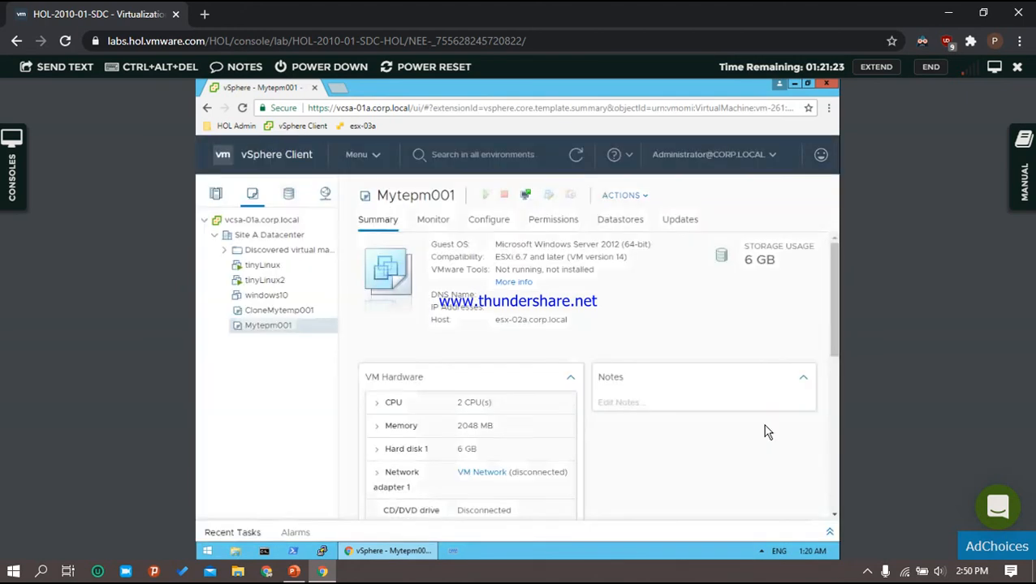
- Assign the MyTag tag to the CloneMytemp001 template
right_click(313, 317)
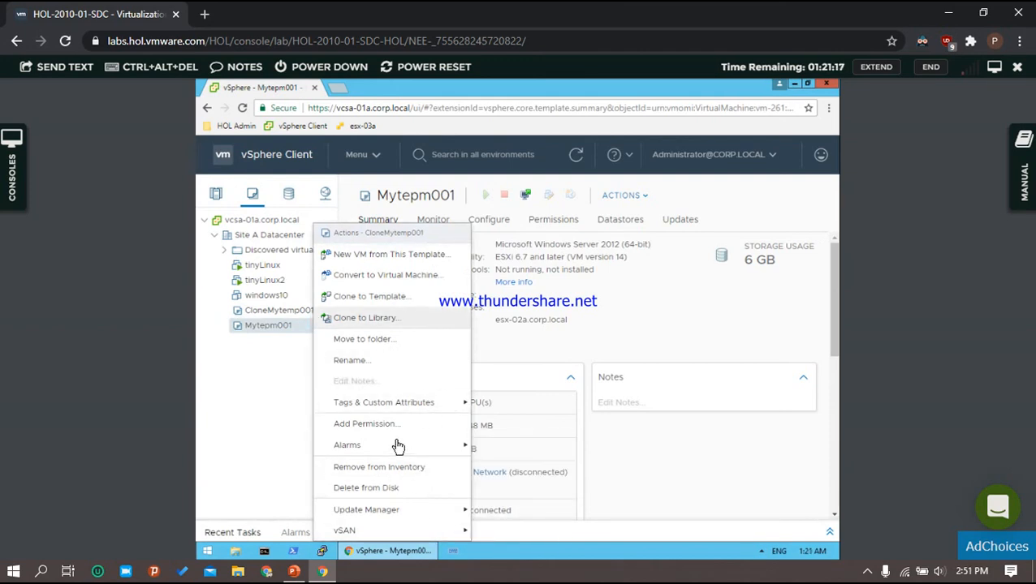
mouse_move(398, 447)
mouse_move(415, 404)
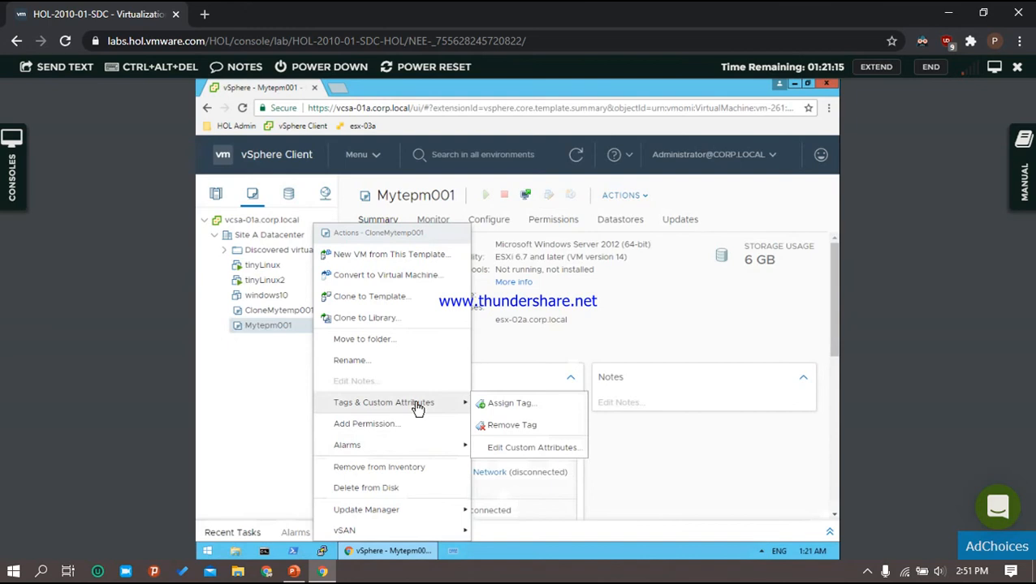
click(503, 404)
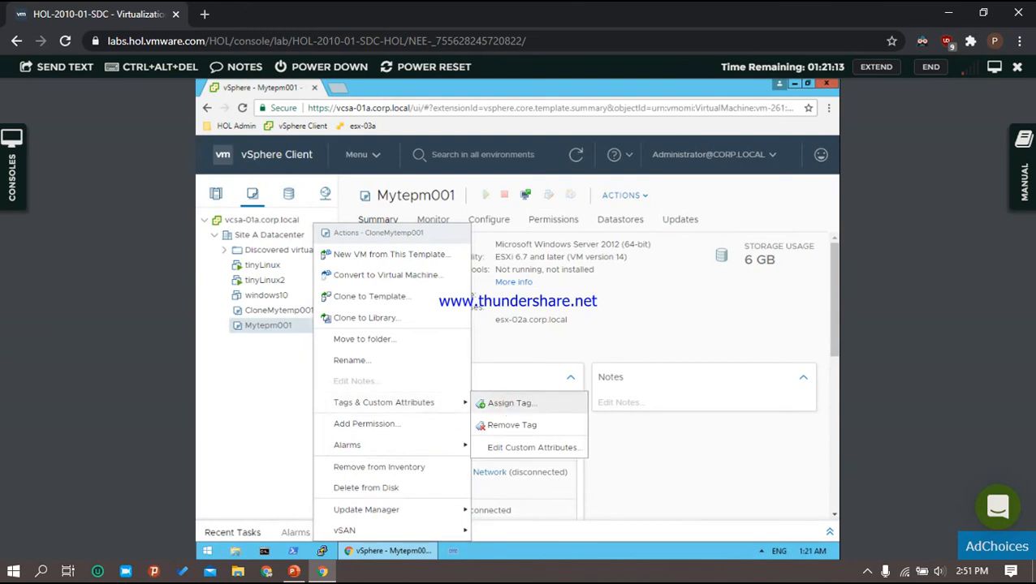
click(267, 324)
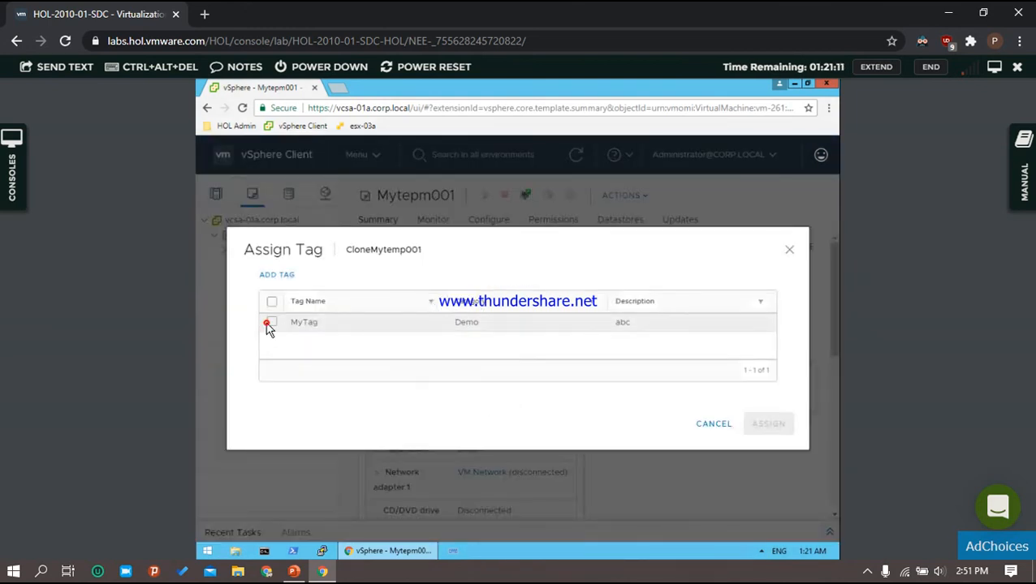
click(272, 324)
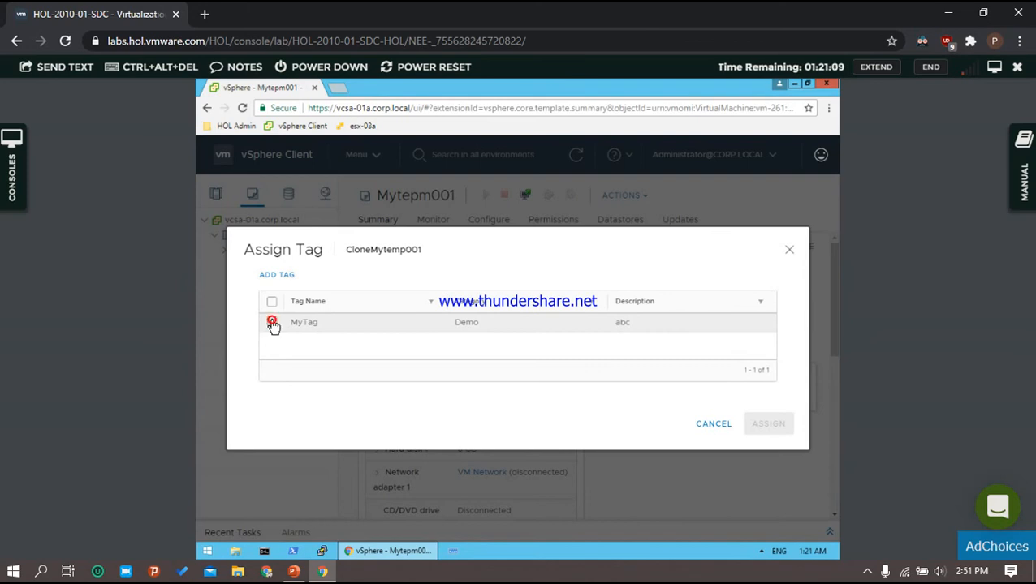
click(775, 420)
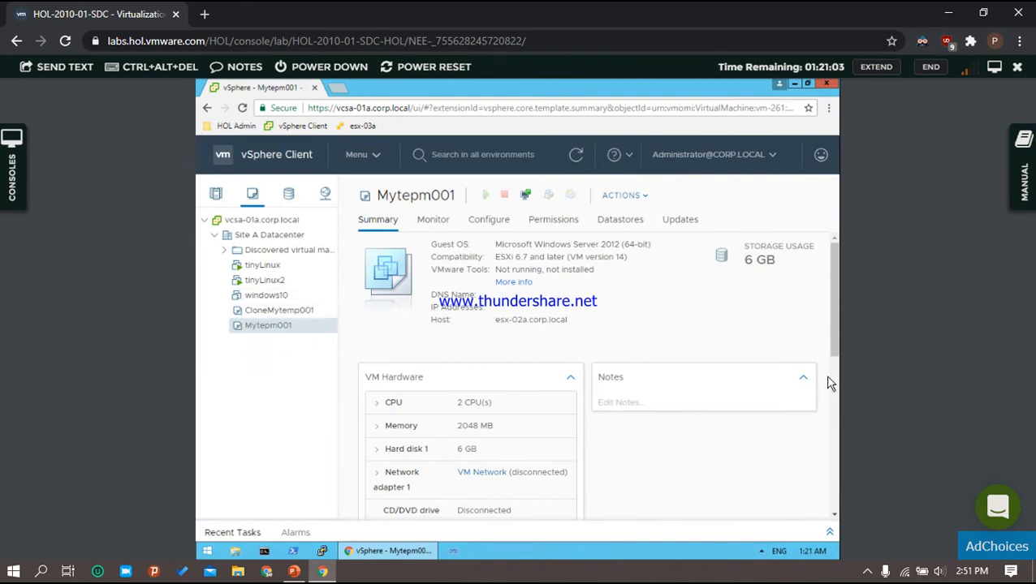
- Check the tags assigned to the Mytepm001 template in its summary
click(833, 323)
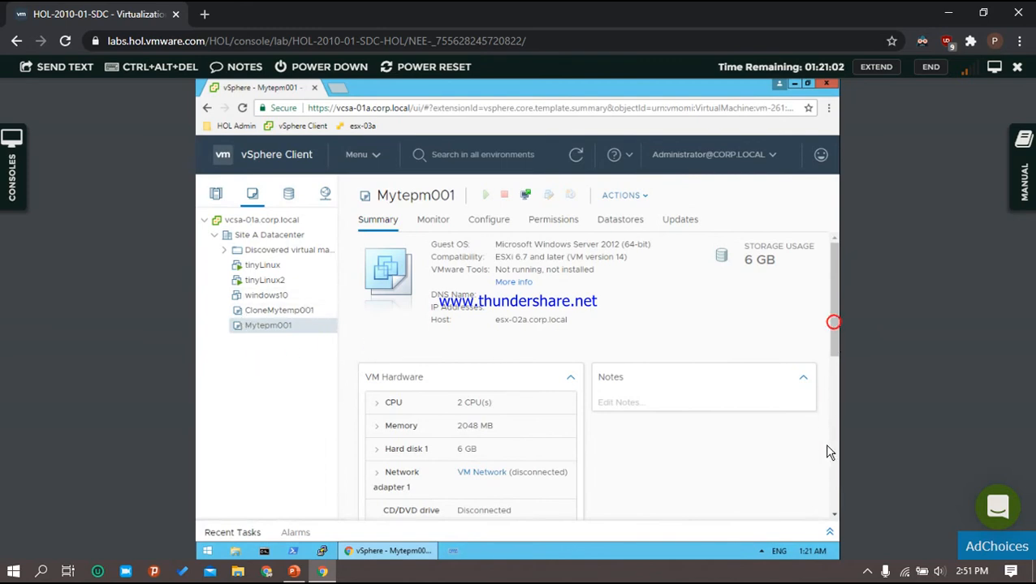
click(834, 501)
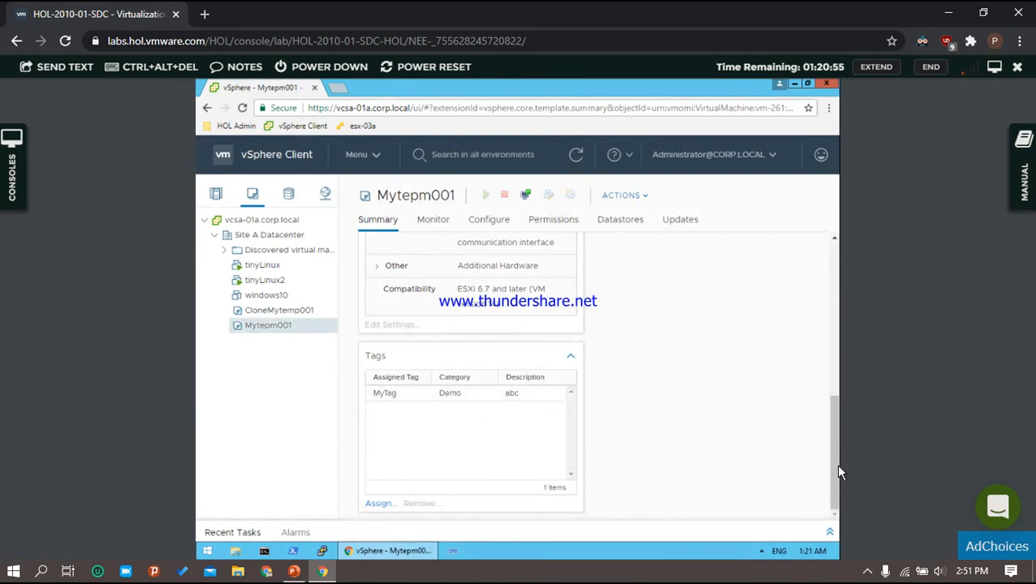
click(837, 260)
drag(835, 254, 500, 155)
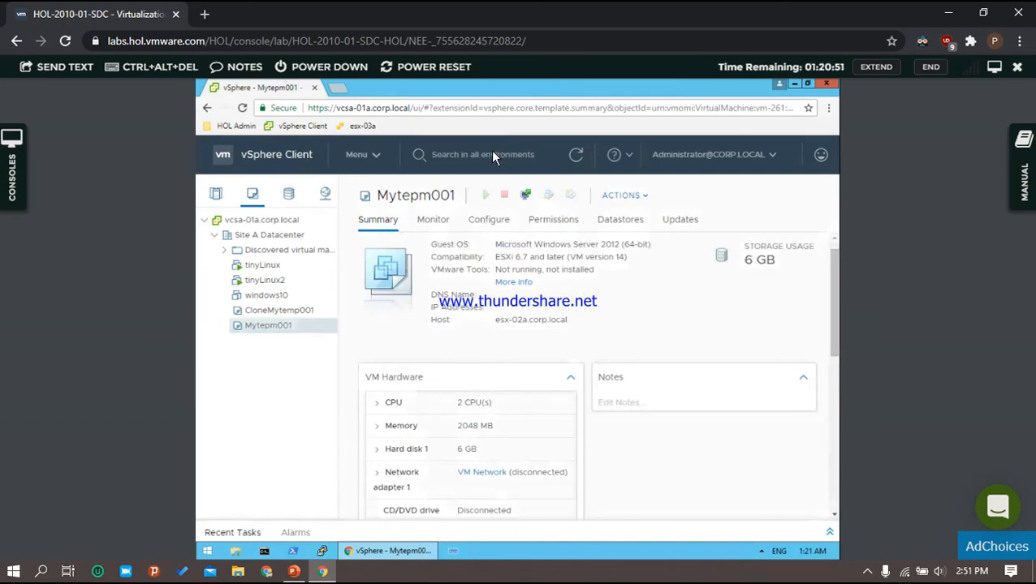
- Search all environments for "my", open the MyTag tag from the suggestions, and view its tagged objects
click(491, 151)
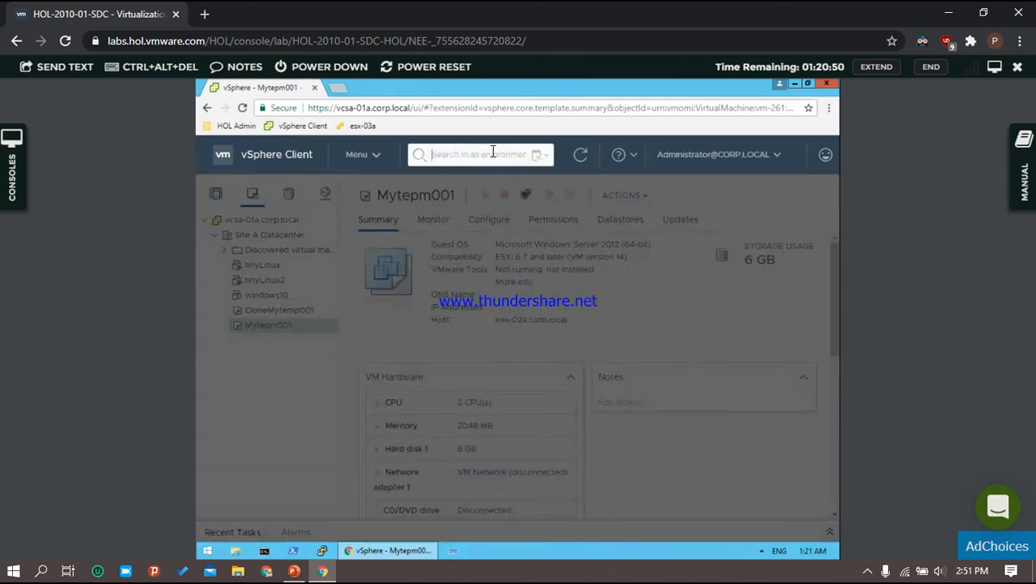
text(my)
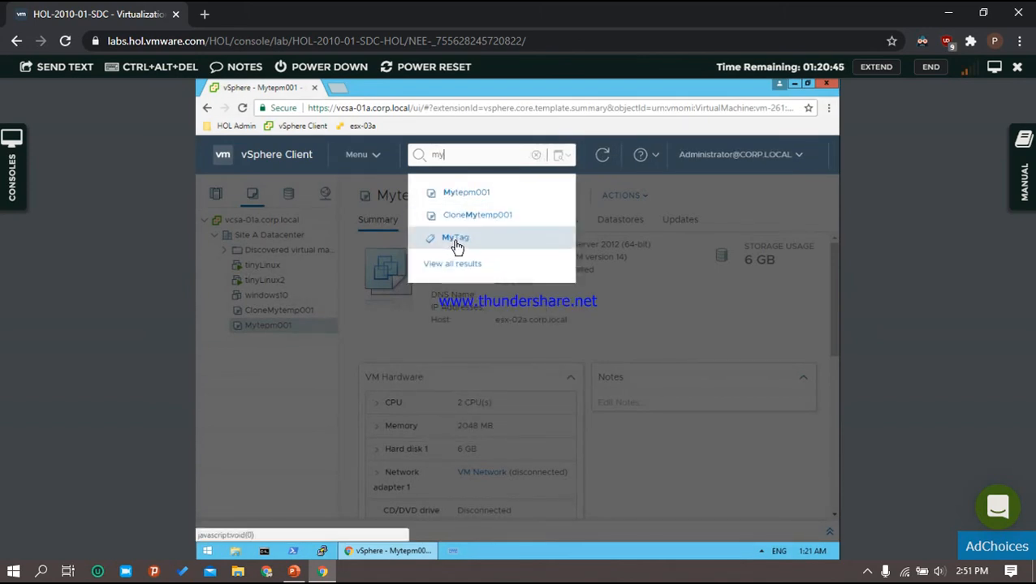
click(454, 240)
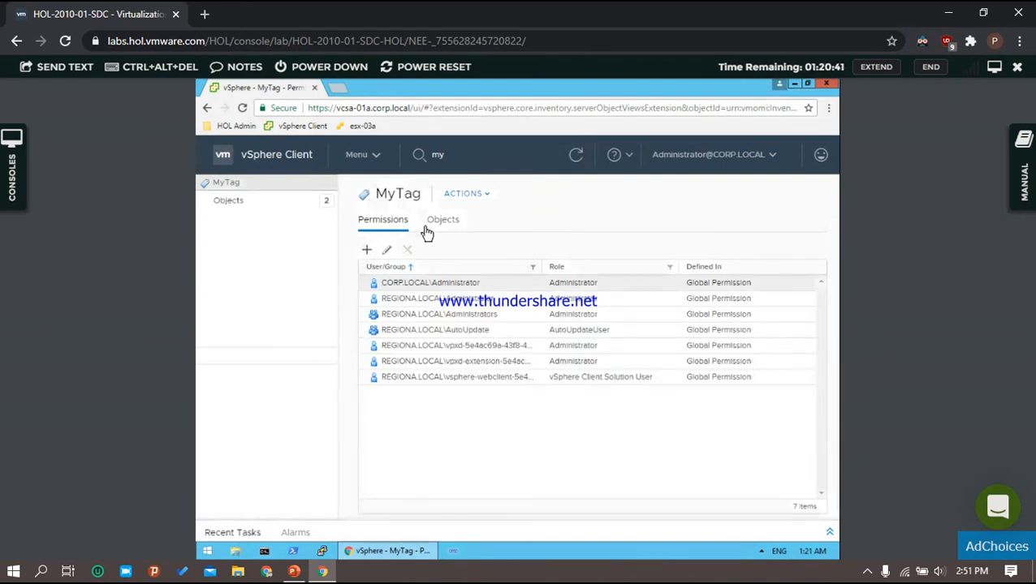
click(442, 220)
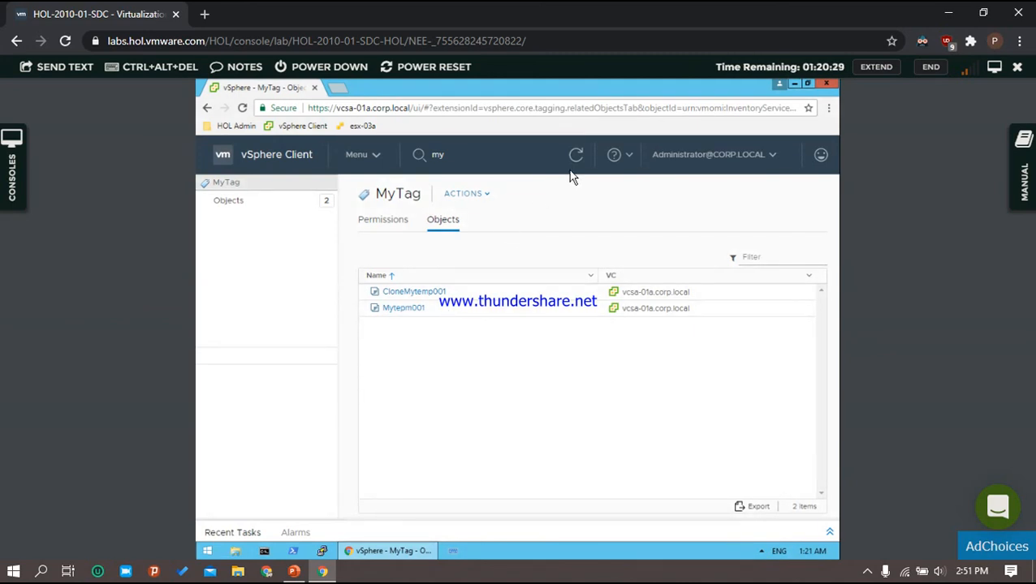
- Return to the VMs and Templates inventory and run the saved search #tiny-vms, dismissing the network notice
click(355, 156)
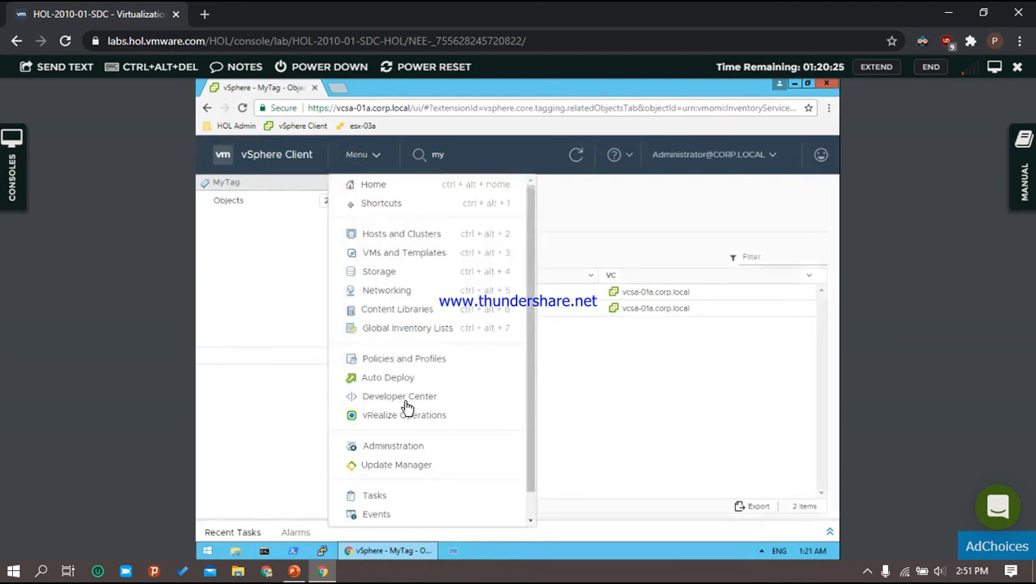
click(396, 255)
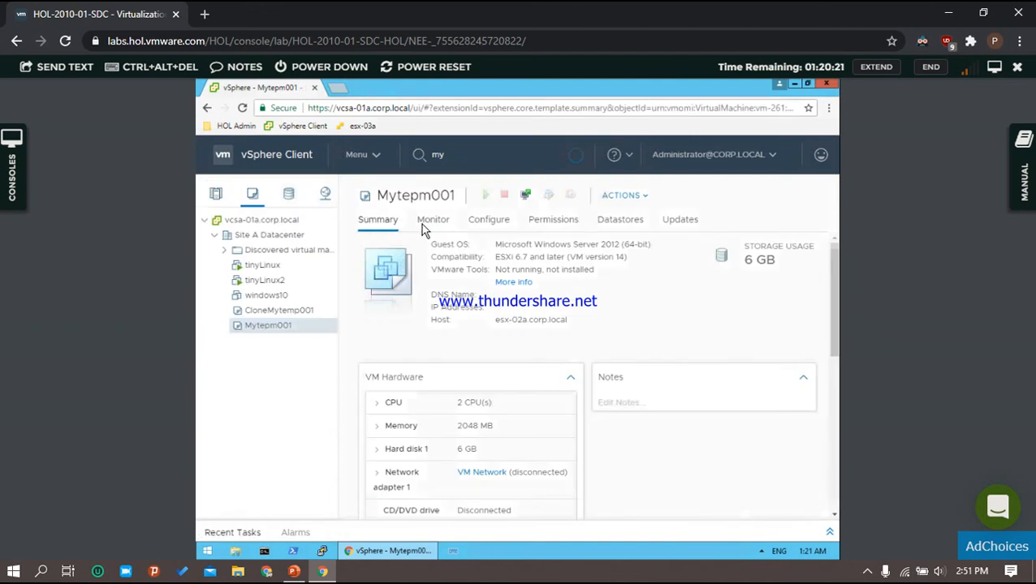
click(473, 155)
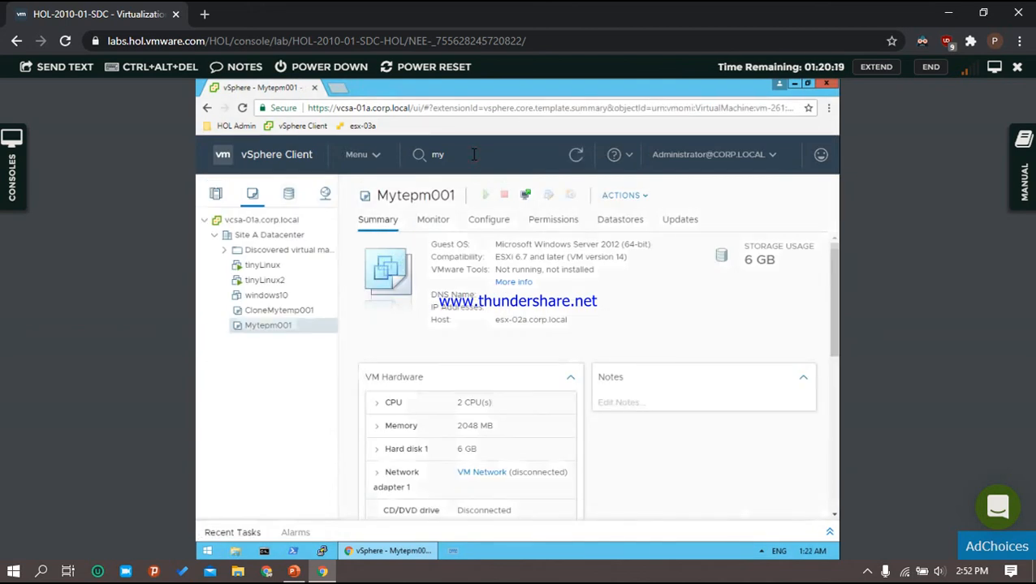
key(Escape)
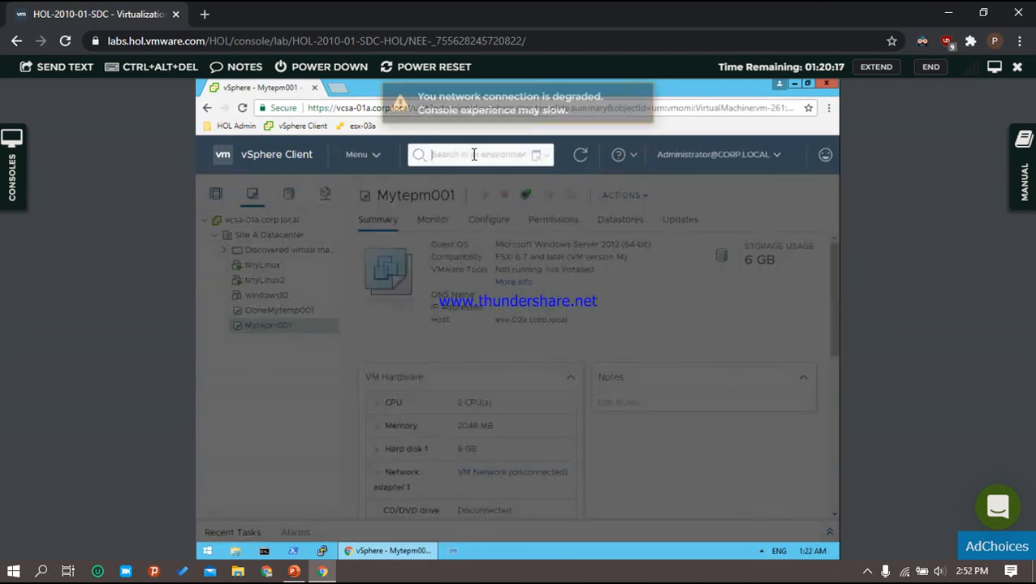
click(645, 99)
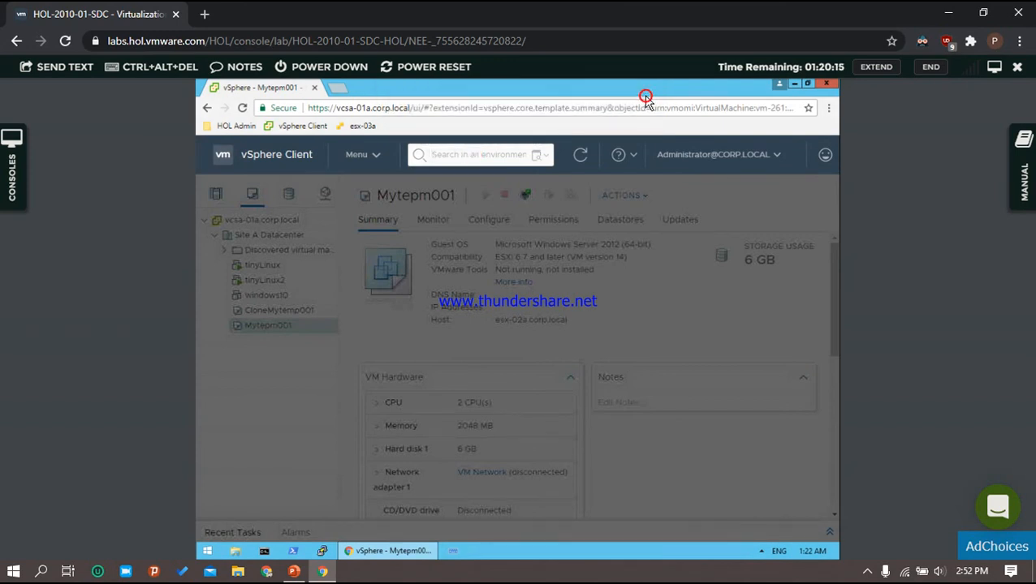
click(542, 156)
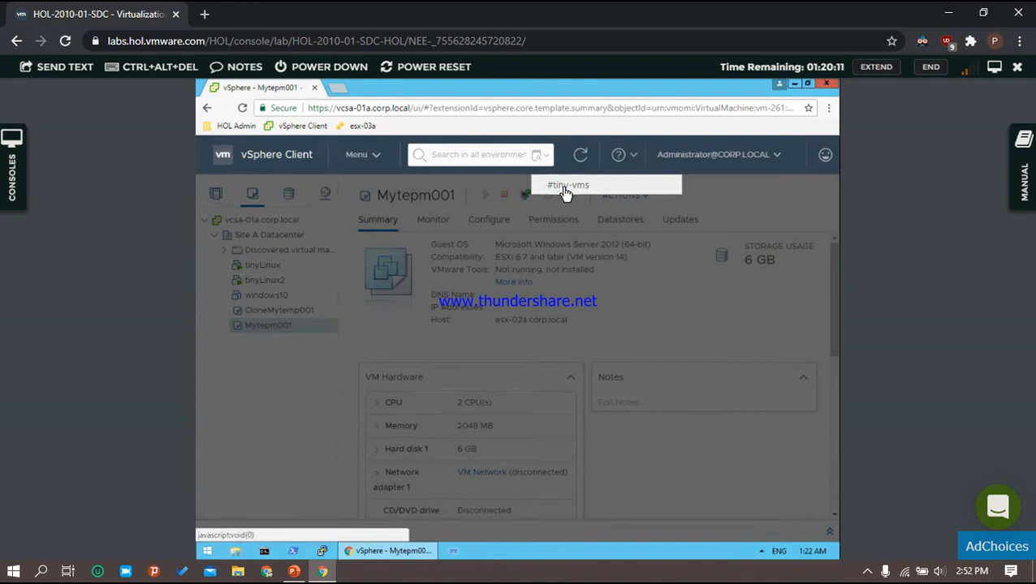
click(566, 188)
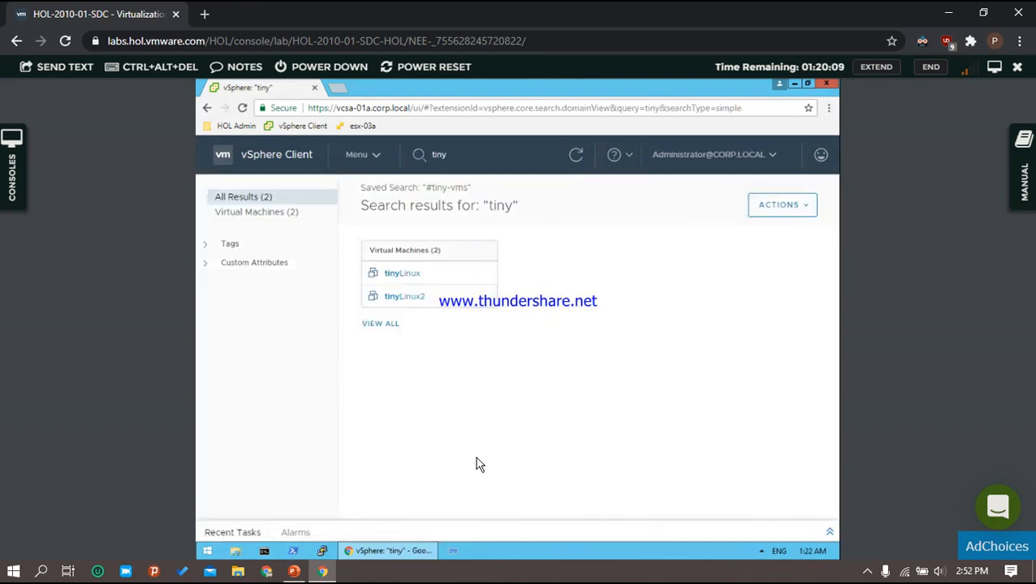
- Switch to PowerPoint, highlight the "power off" requirement in Q2, and return to the vSphere search results in Chrome
click(294, 571)
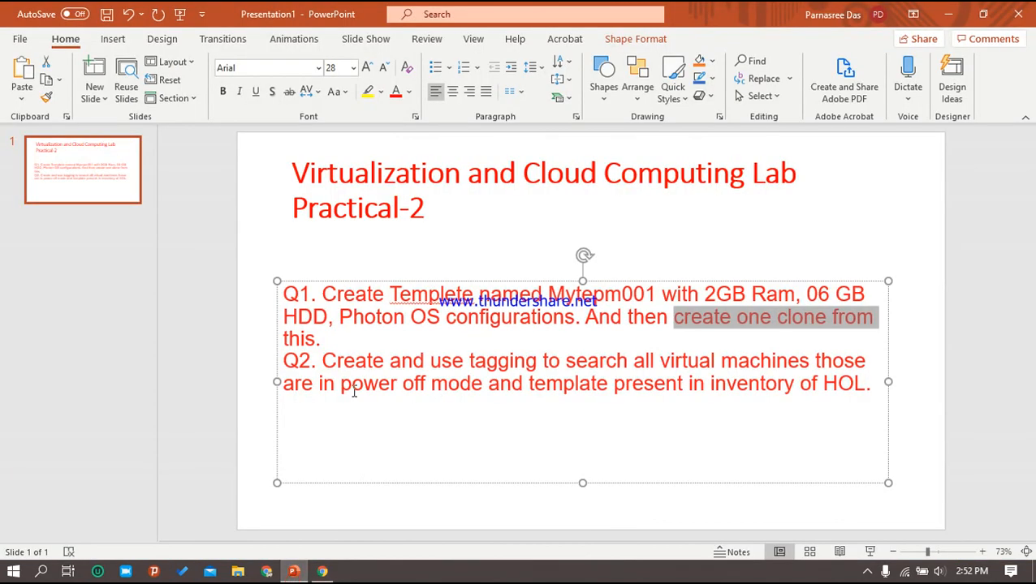
drag(342, 389, 430, 387)
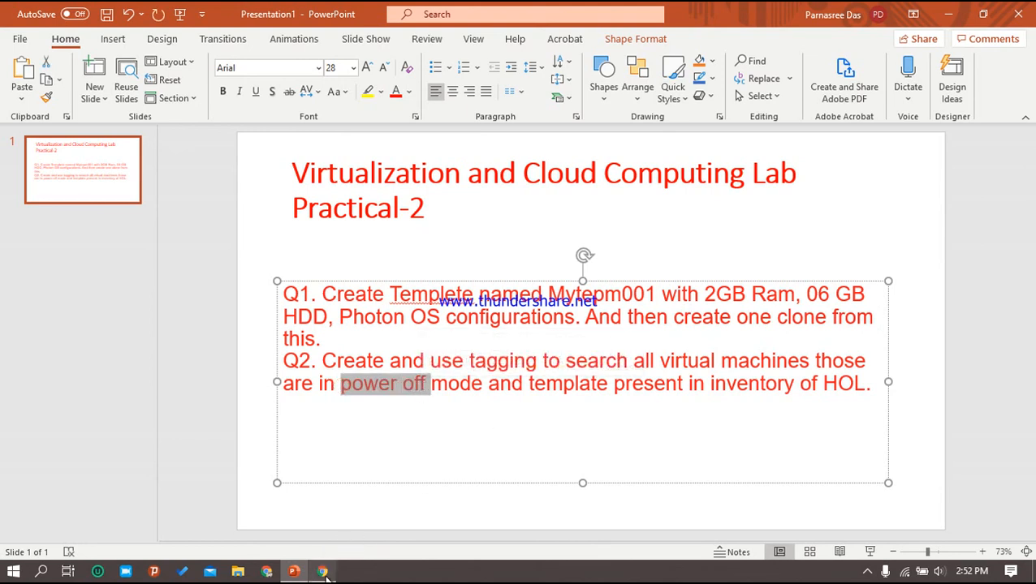
click(322, 572)
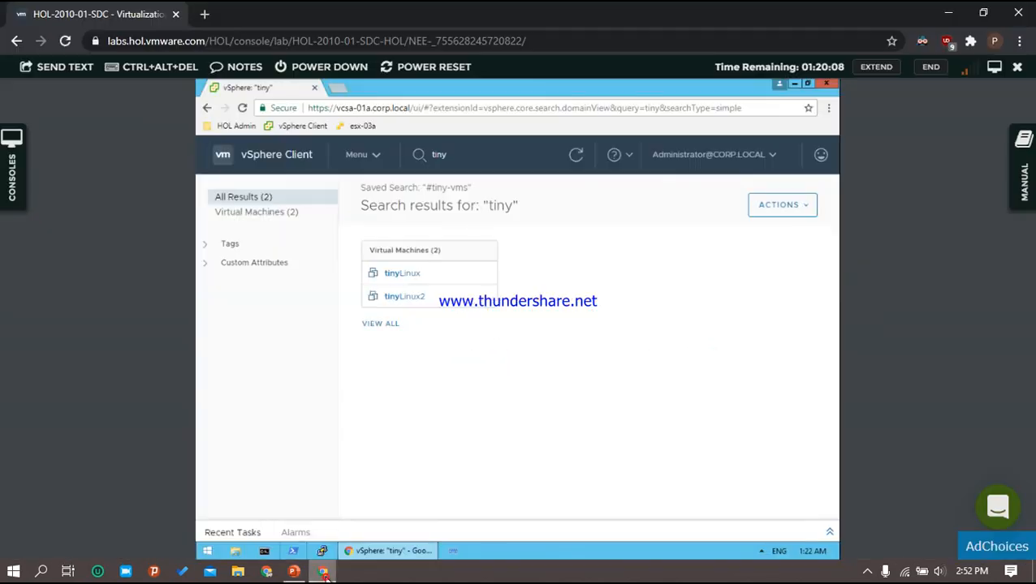
- Show only virtual machines in the results and filter them by power state, trying Powered off before keeping only Powered on
click(232, 213)
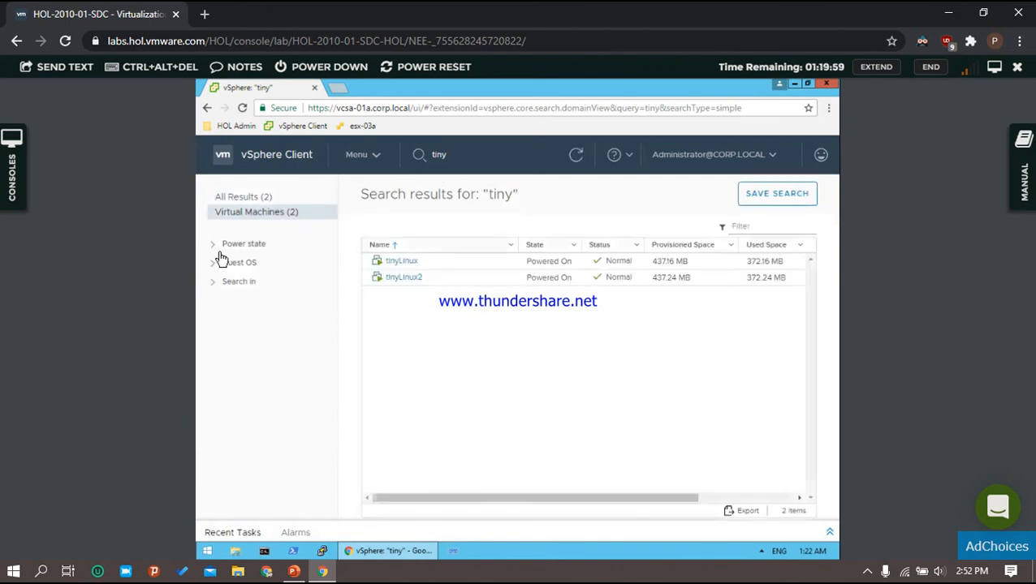
click(213, 247)
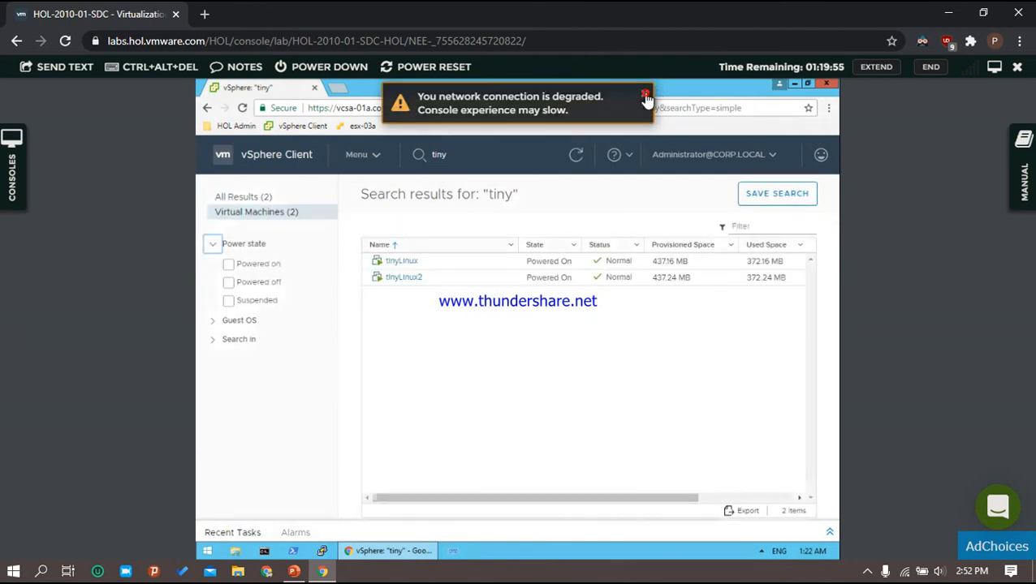
click(229, 286)
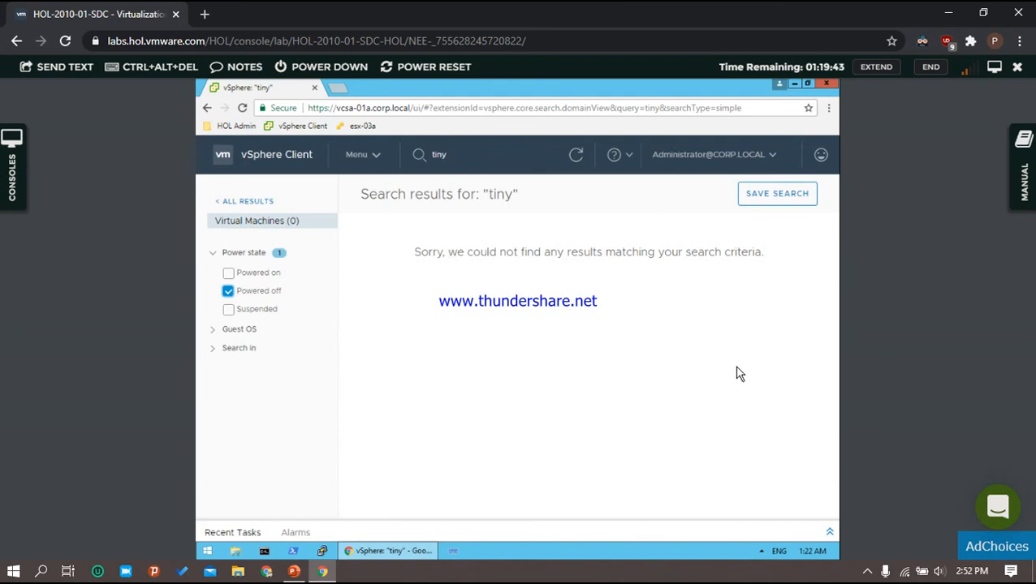
click(229, 273)
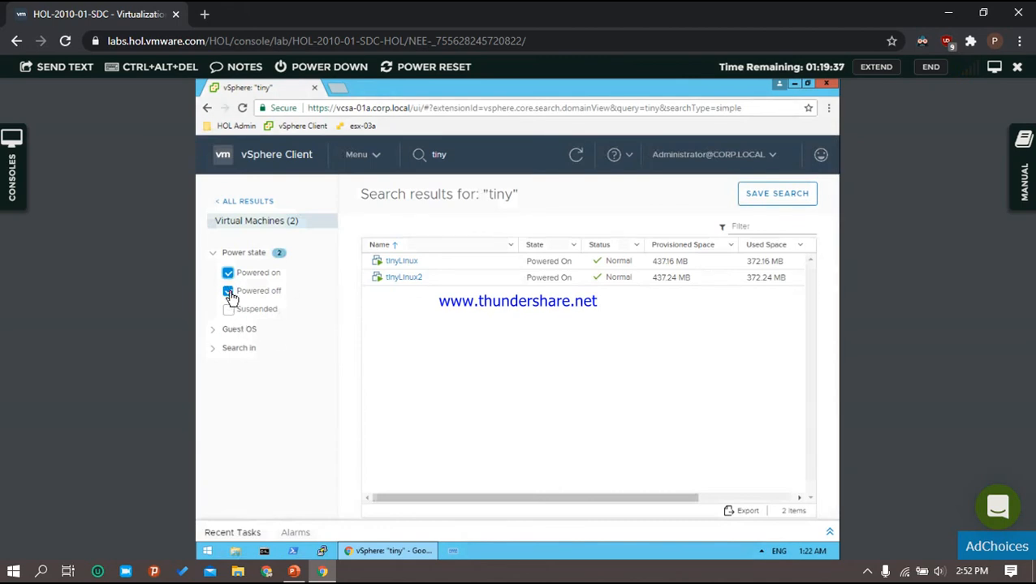
click(229, 291)
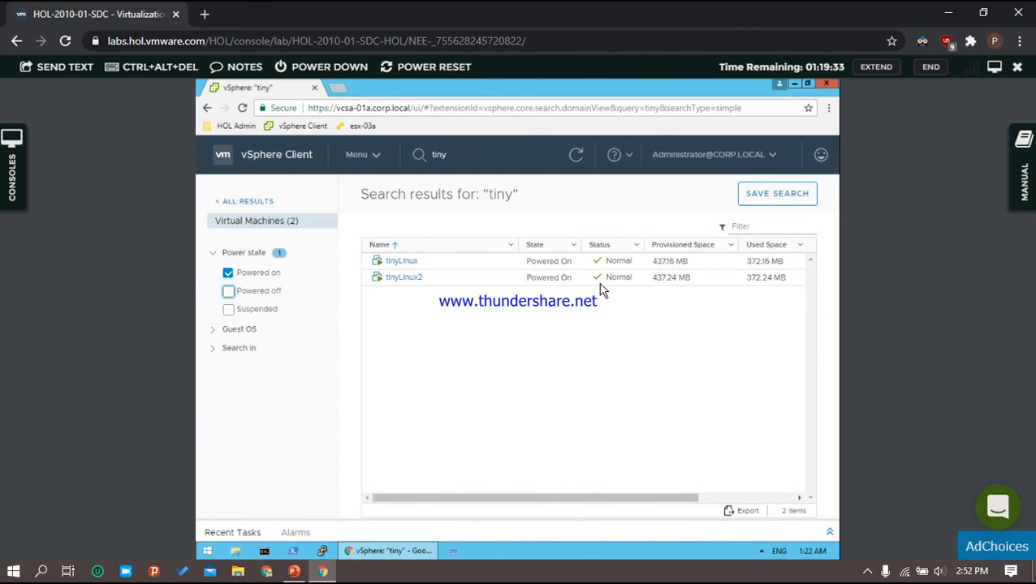
- Switch to PowerPoint, change "power off" to "power on" in Q2, and return to the vSphere search results in Chrome
click(295, 572)
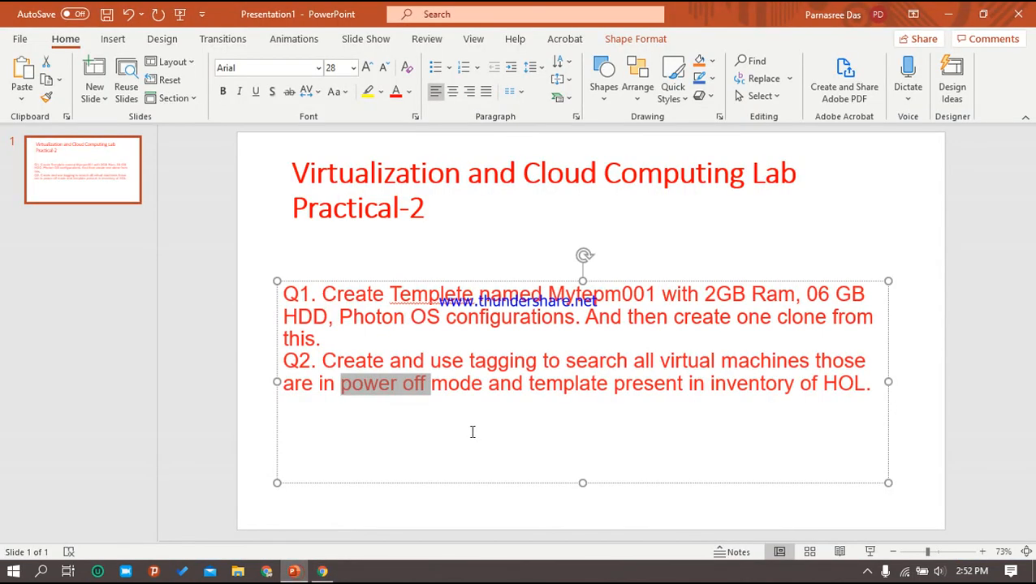
click(429, 387)
key(BackSpace)
key(BackSpace)
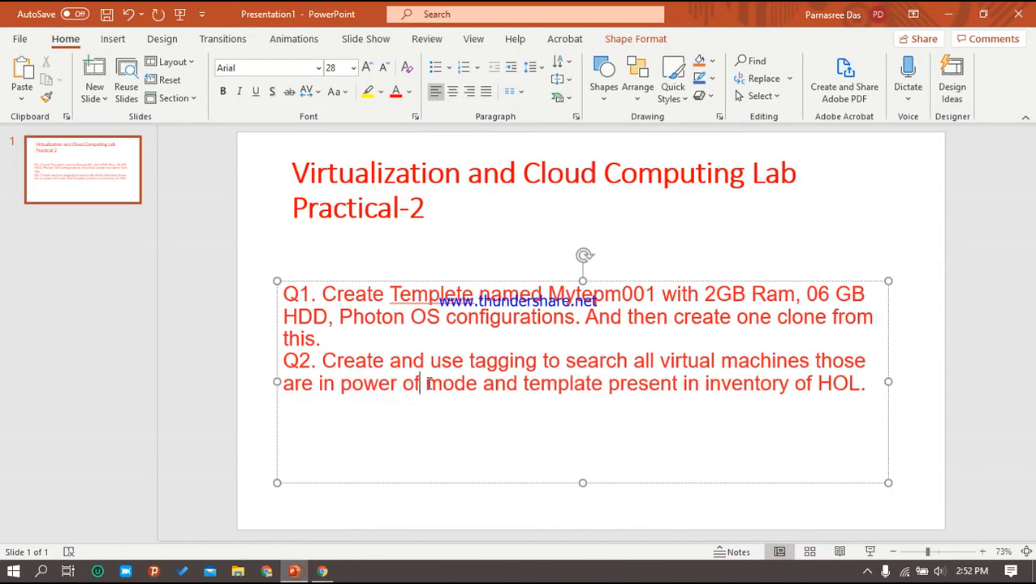
text(n)
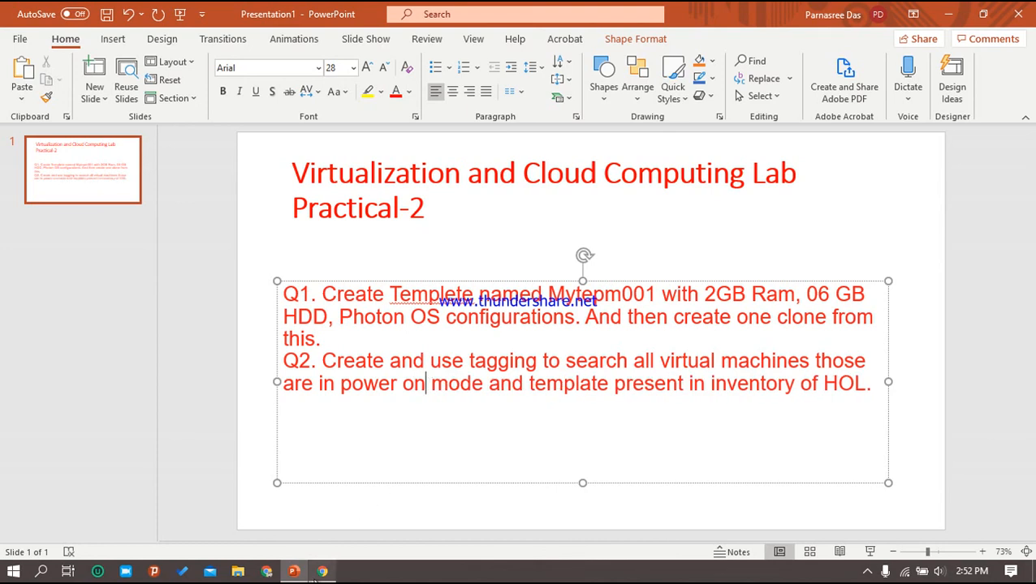
click(322, 571)
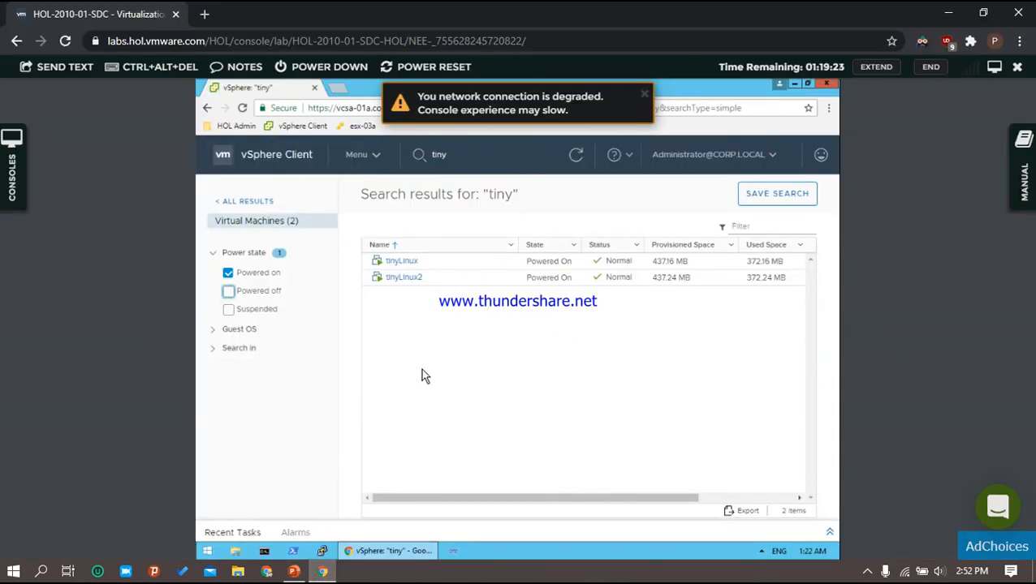
- Save the current search of powered-on virtual machines under the name power-on and dismiss the network notice
click(755, 202)
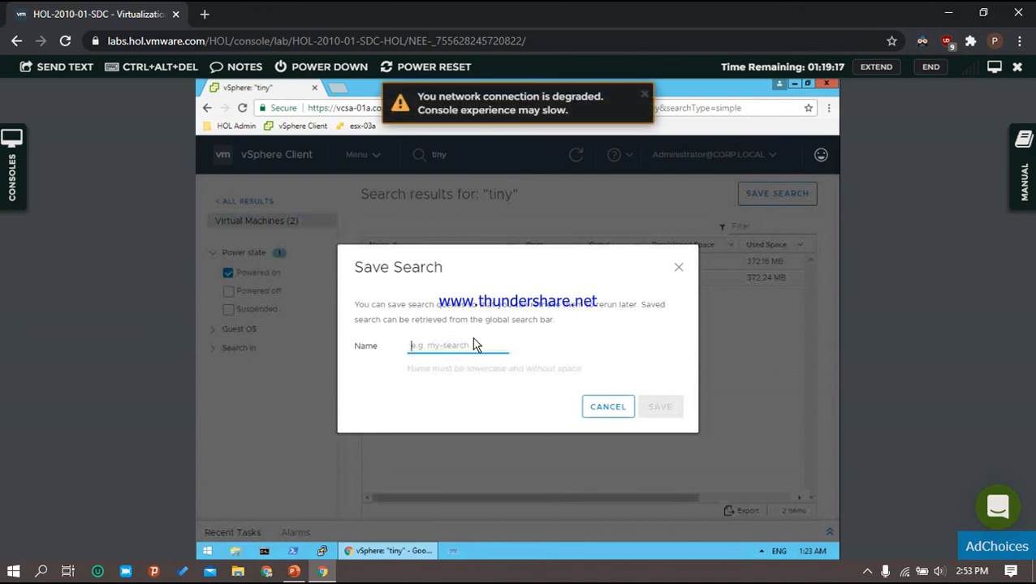
text(power-o)
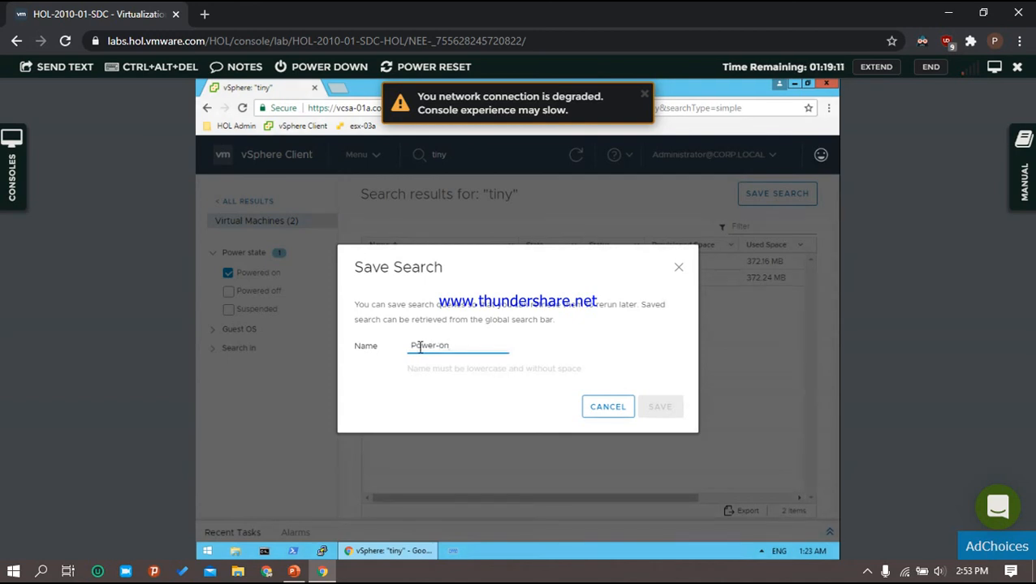
click(420, 346)
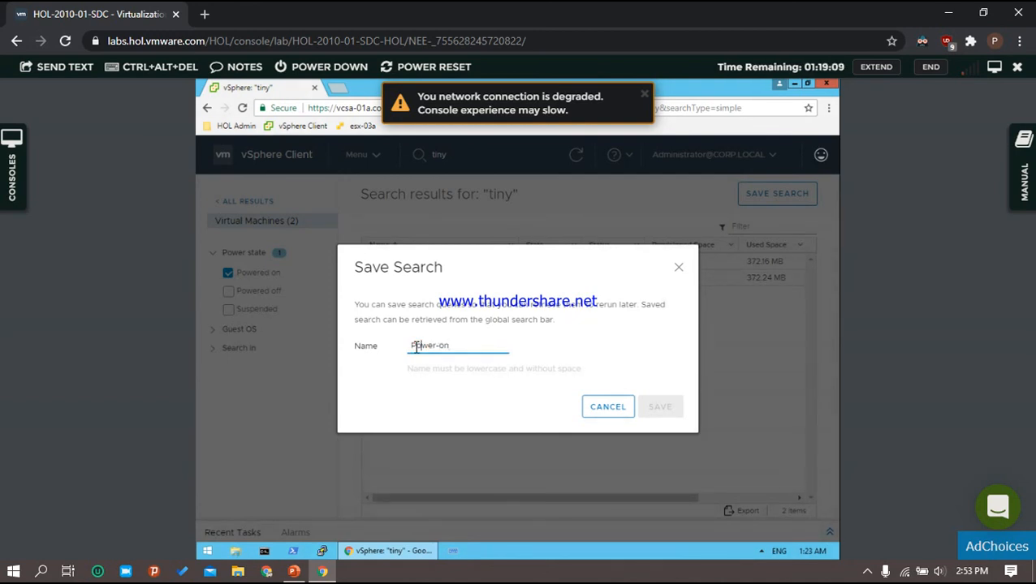
key(BackSpace)
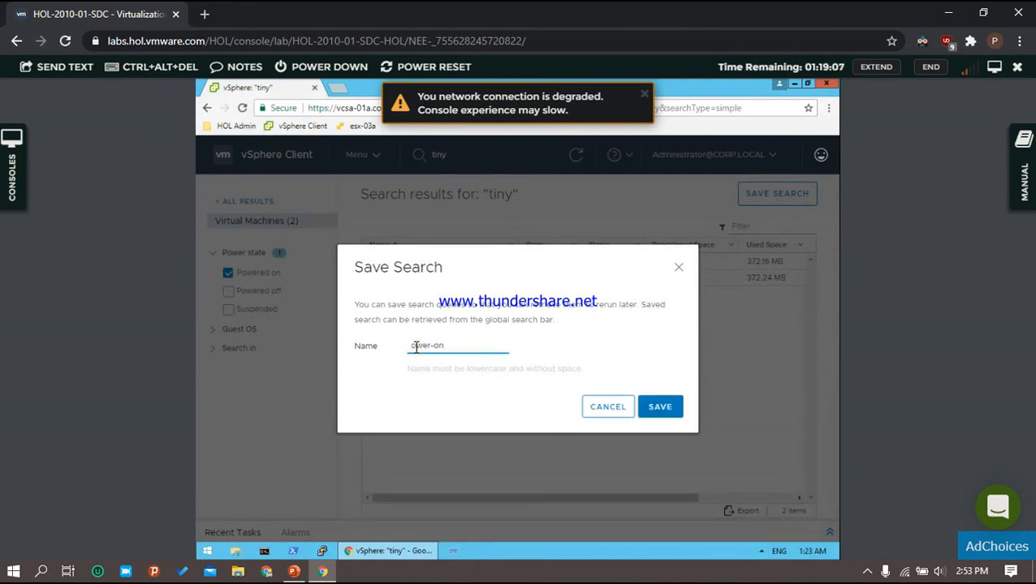
click(667, 409)
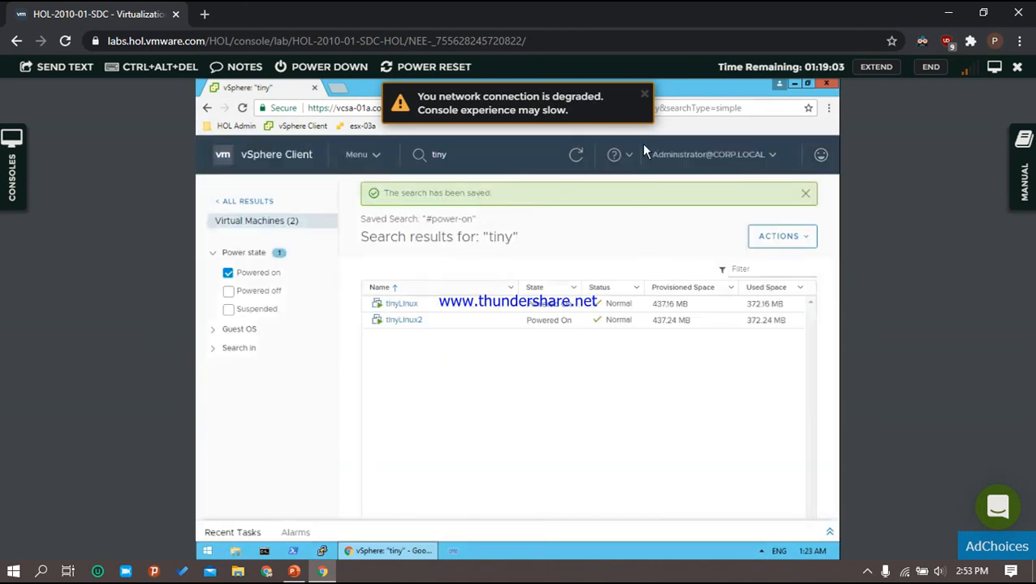
click(643, 94)
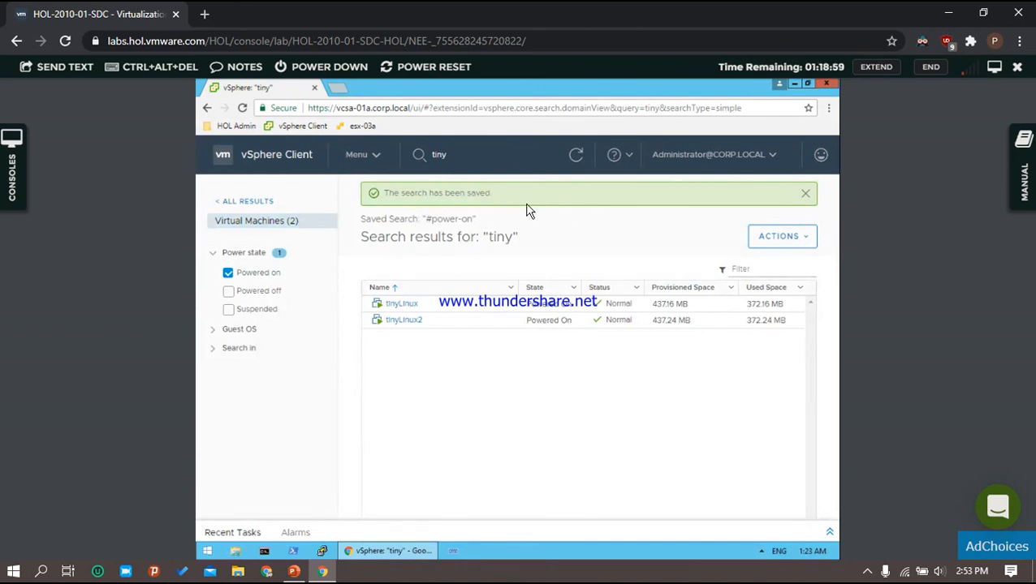
- Return to the VMs and Templates inventory and clear the text "tiny" from the global search
click(355, 156)
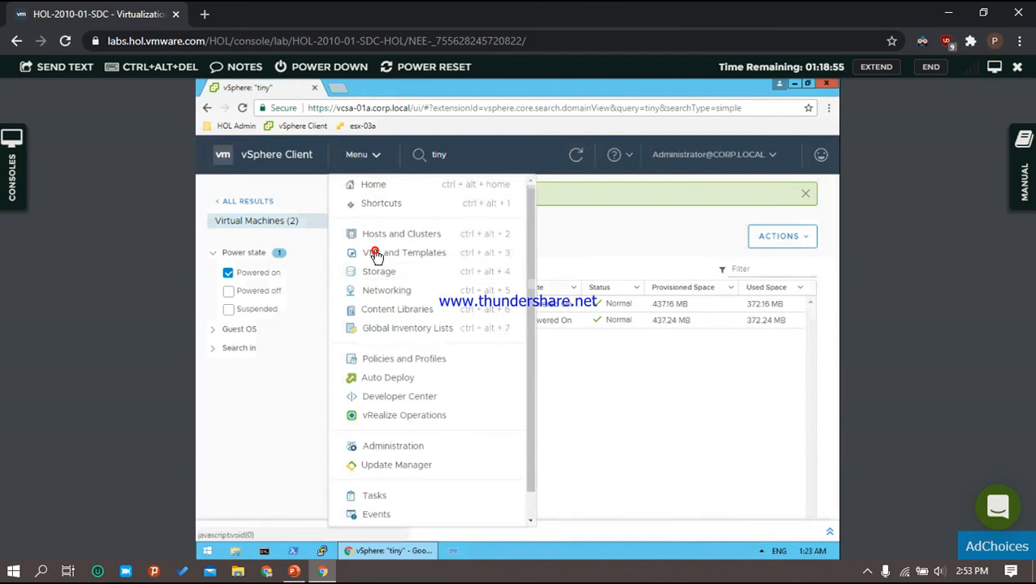
click(378, 253)
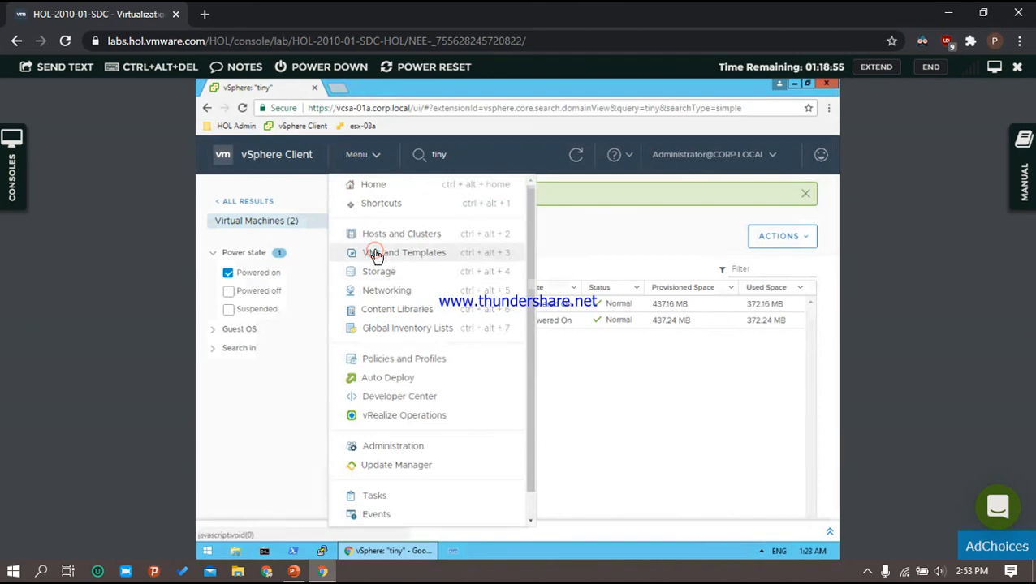
click(471, 153)
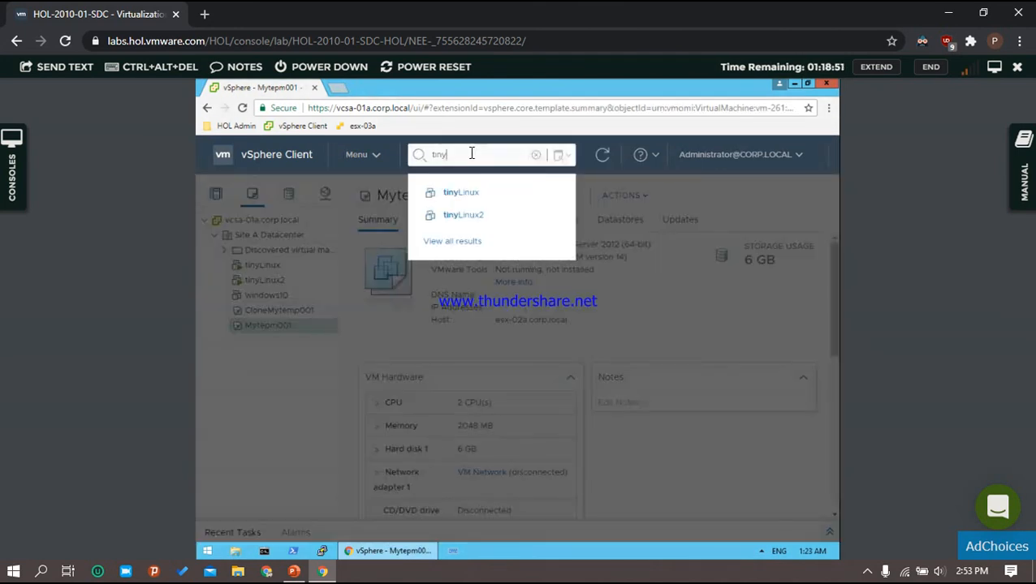
key(BackSpace)
key(BackSpace)
key(BackSpace)
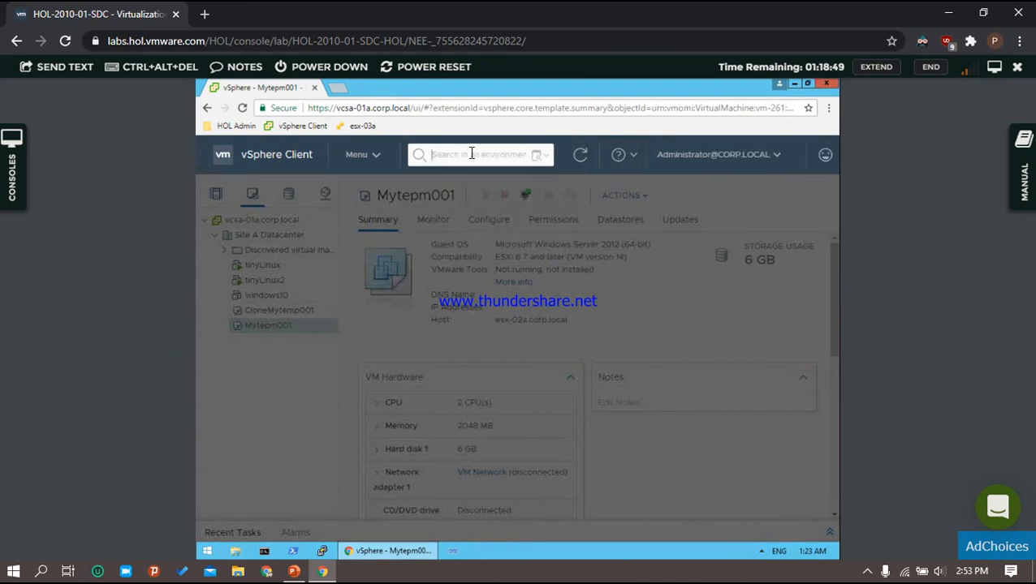
text(pc)
text(w)
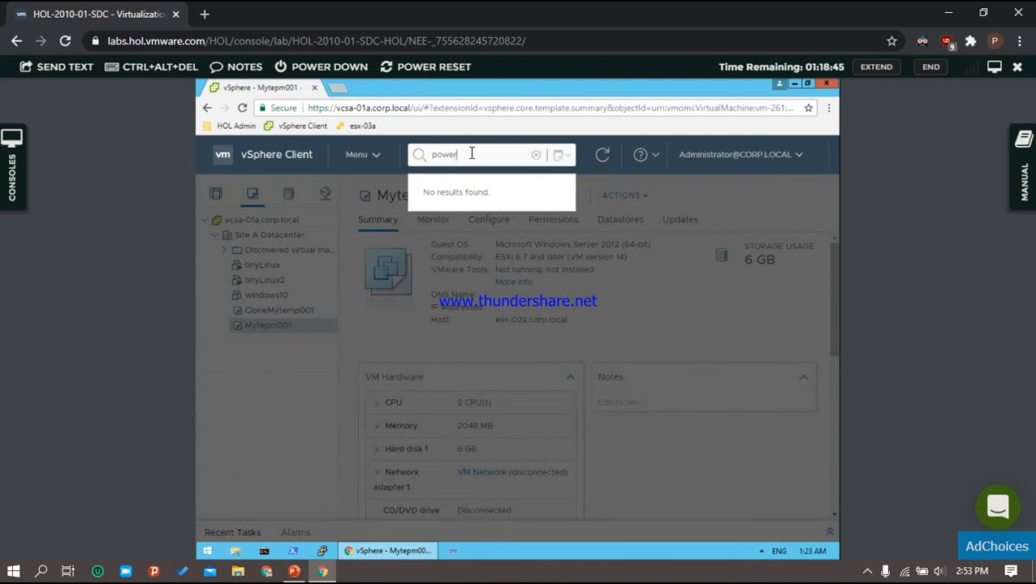
key(Escape)
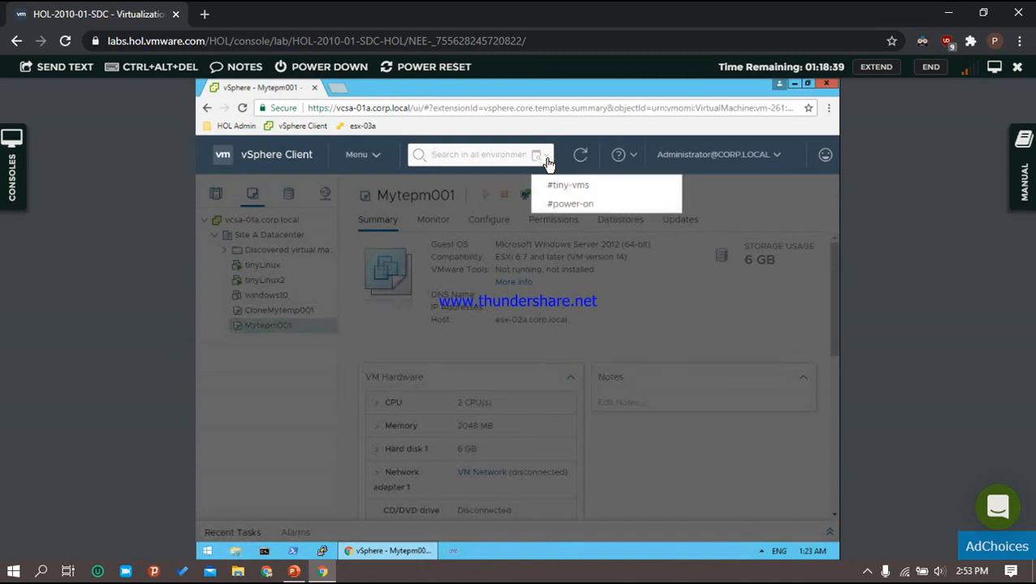
- Run the saved search #power-on
click(570, 204)
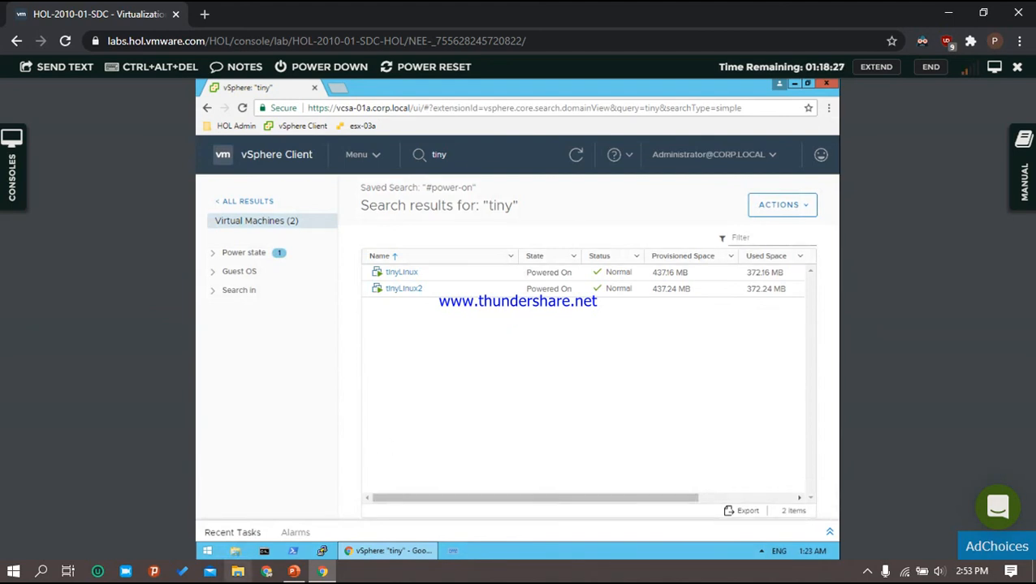
click(867, 572)
right_click(898, 516)
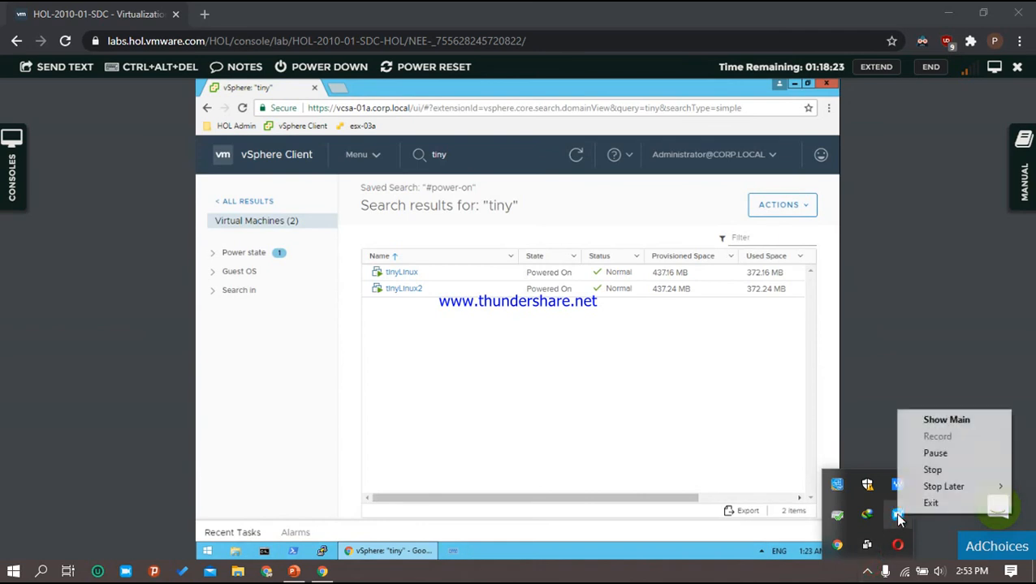